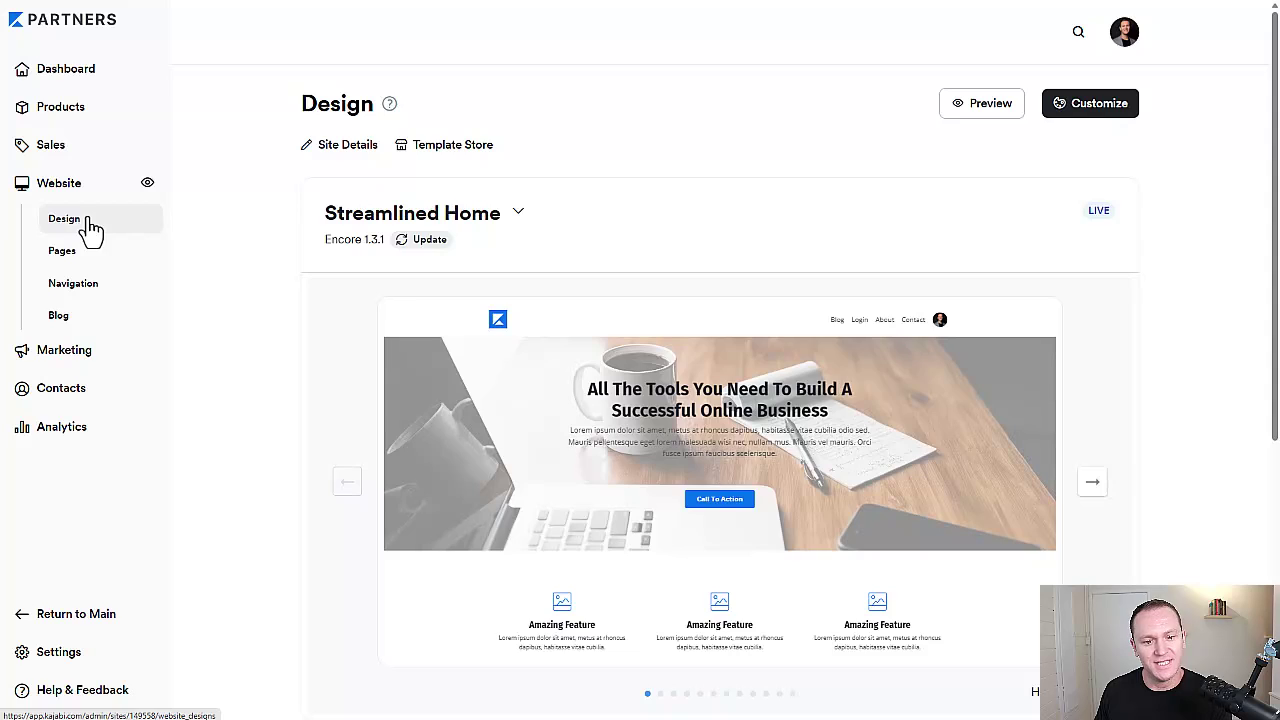
# Browse the Template Store's free themes (Taylor, Prosper, Creative, Reach), then return to Design
pyautogui.moveTo(843, 391)
pyautogui.scroll(-1, 743, 486)
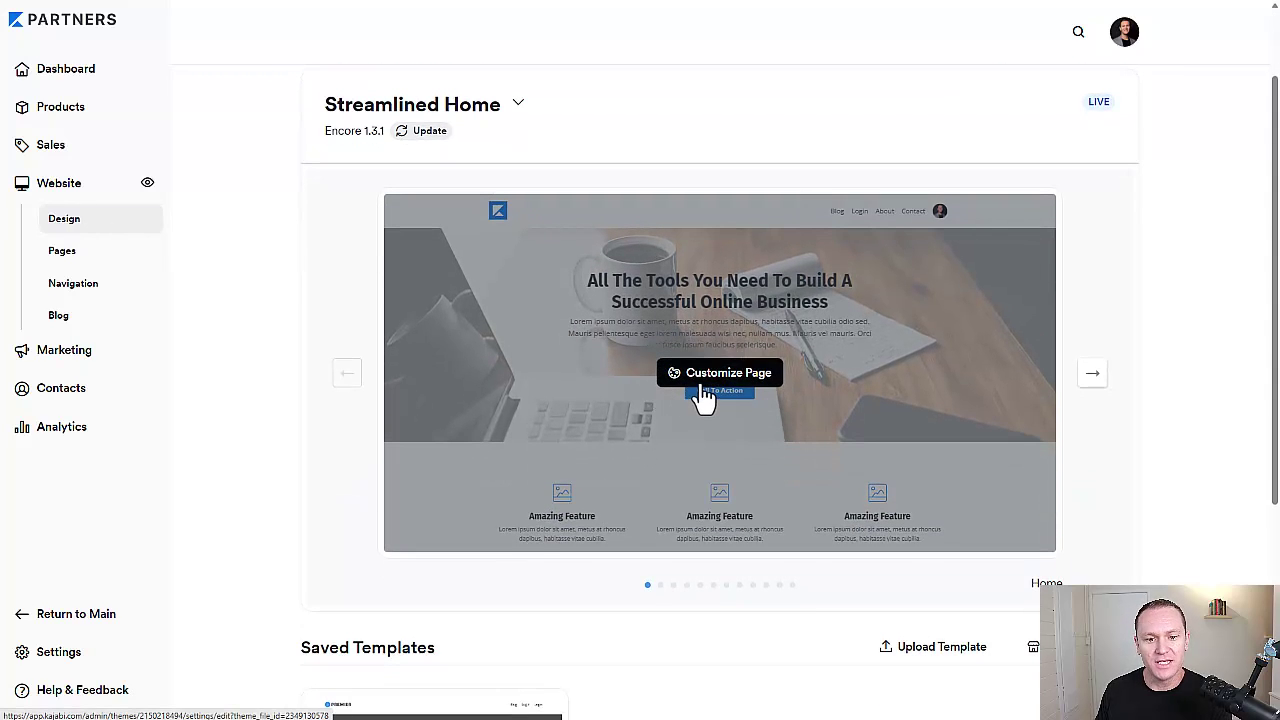
pyautogui.scroll(-3, 705, 395)
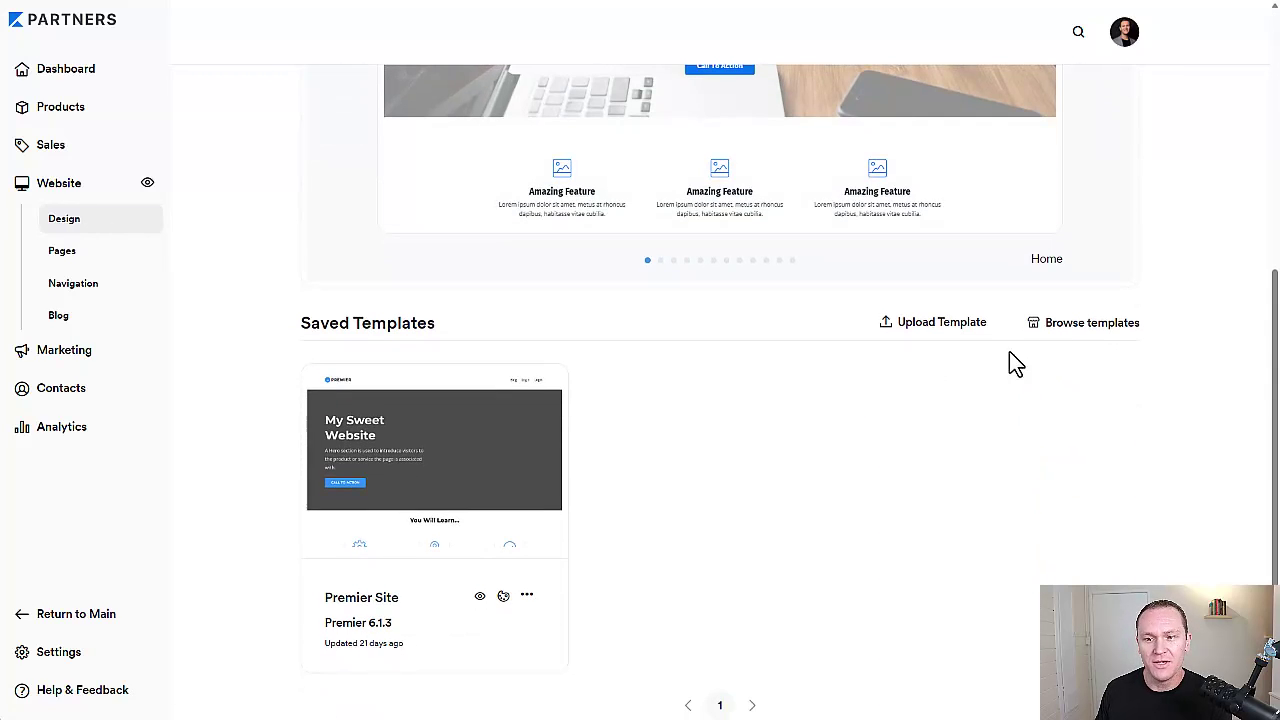
pyautogui.click(1082, 336)
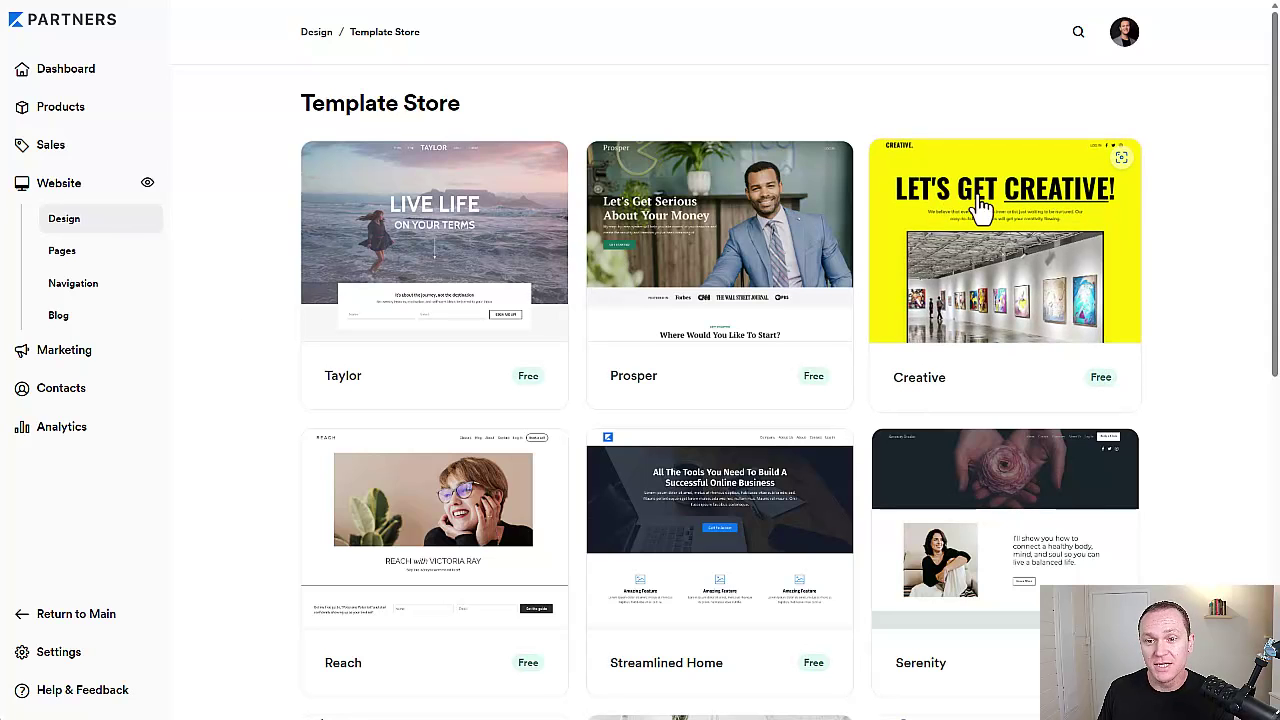
pyautogui.scroll(-1, 742, 505)
pyautogui.scroll(-2, 423, 489)
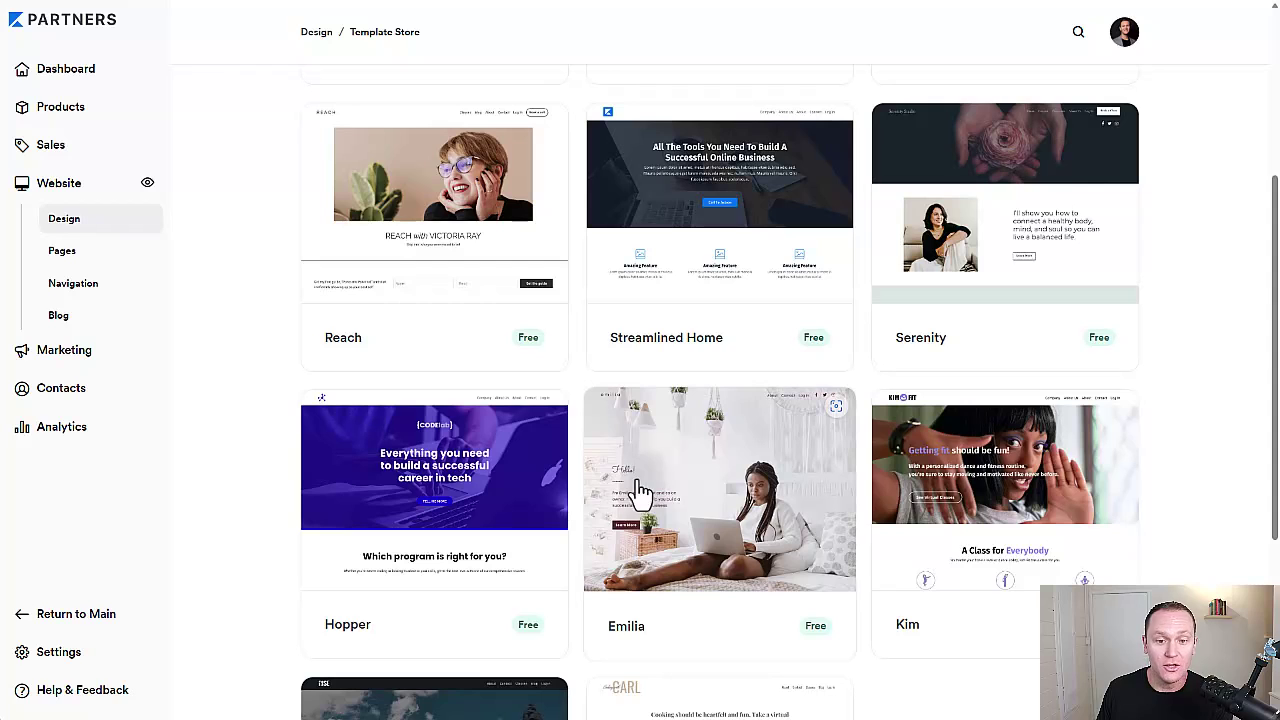
pyautogui.scroll(3, 684, 507)
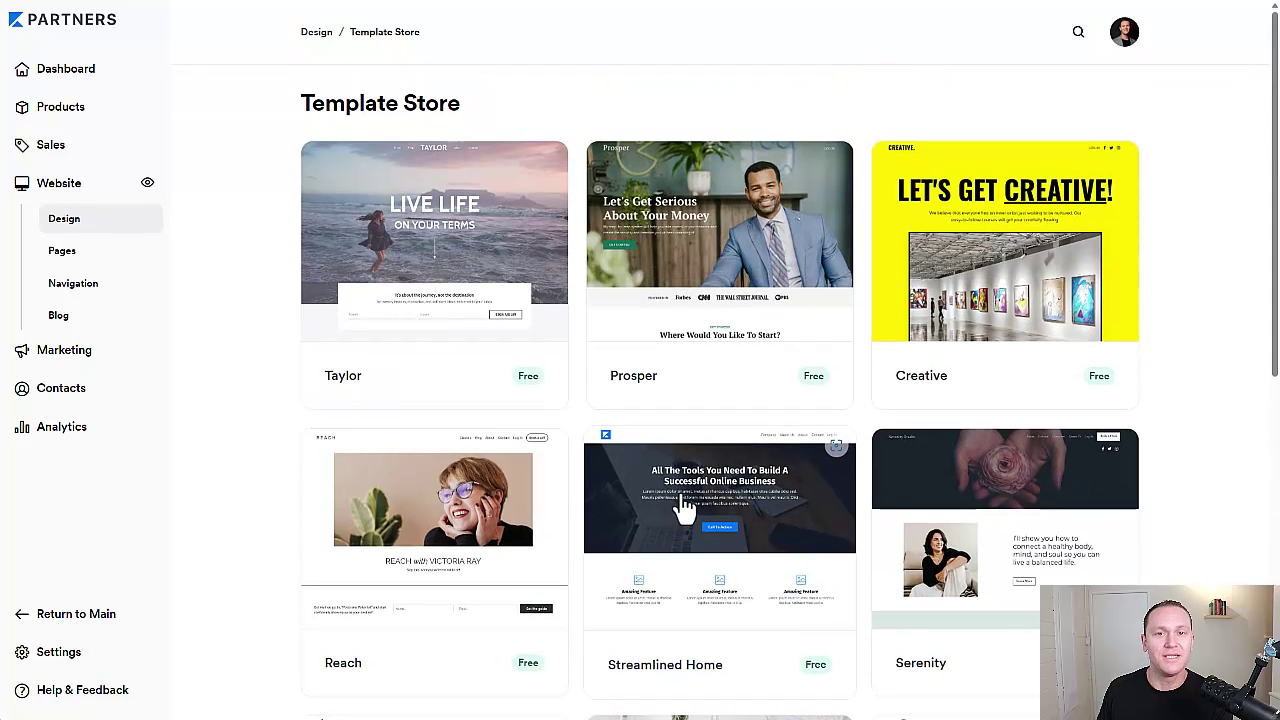
pyautogui.click(316, 33)
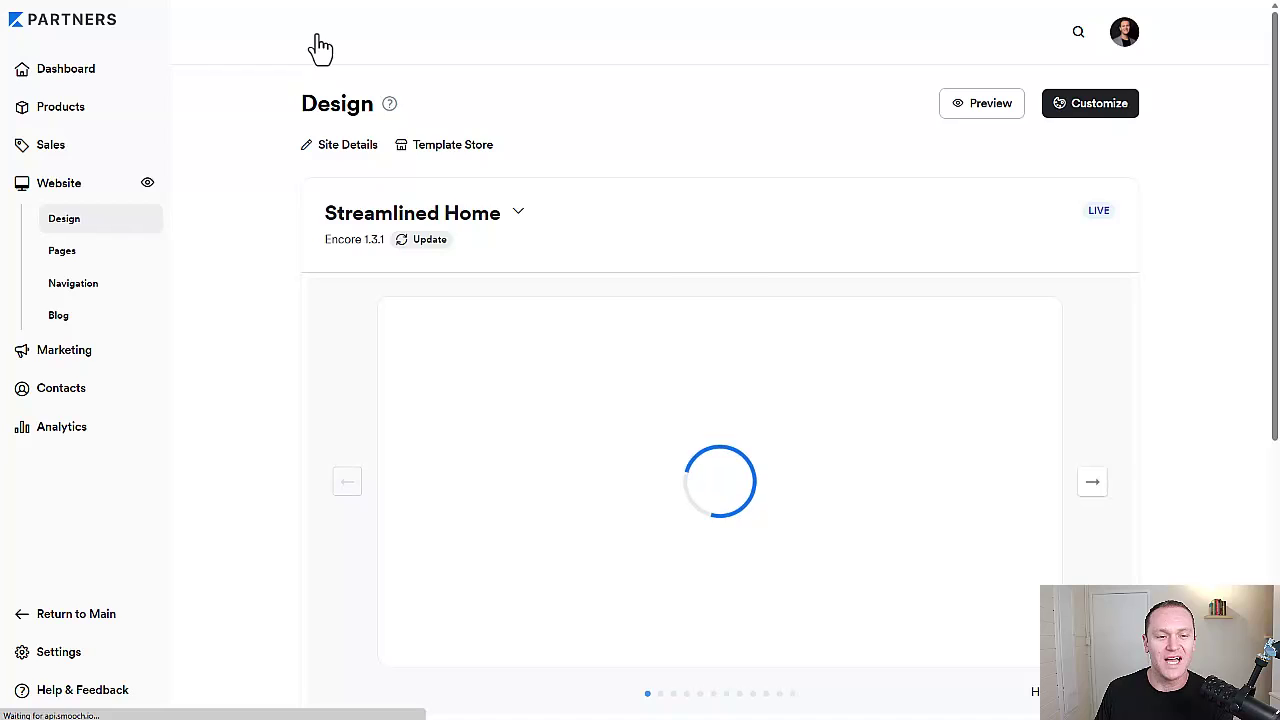
# Open the live Streamlined Home theme's Home page in the page editor and review its sections
pyautogui.scroll(-1, 986, 343)
pyautogui.moveTo(986, 343)
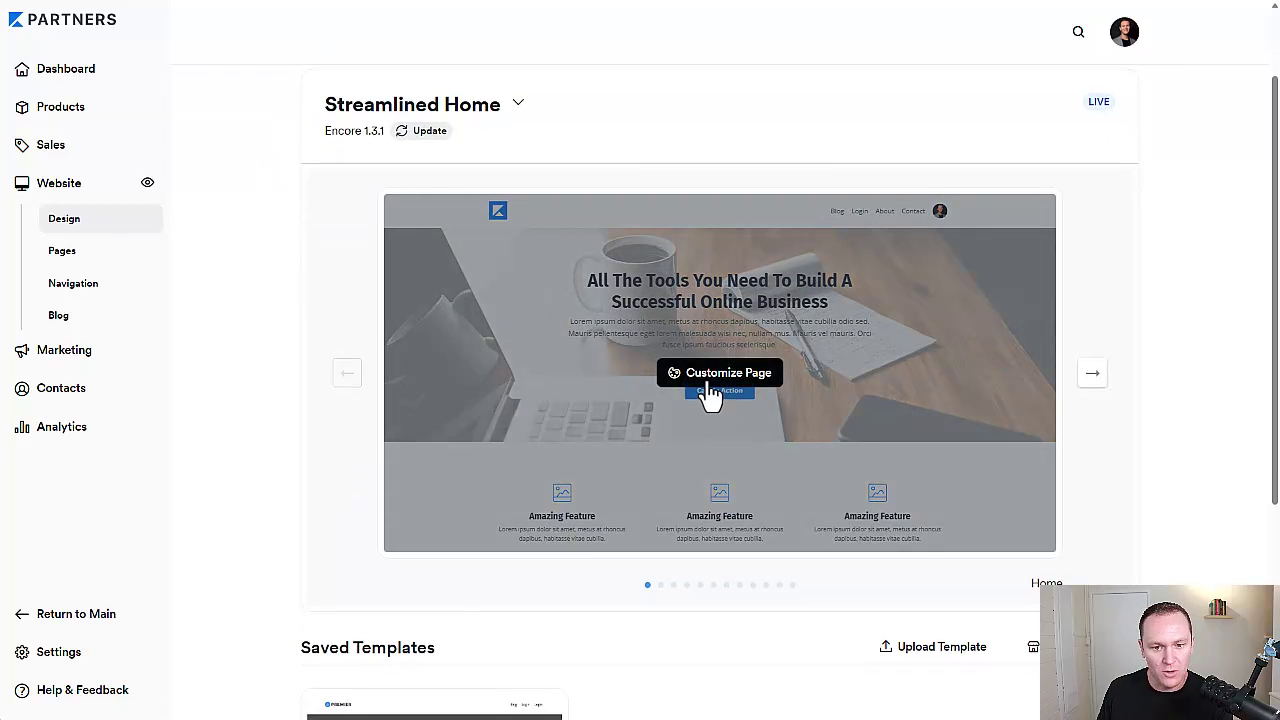
pyautogui.click(712, 375)
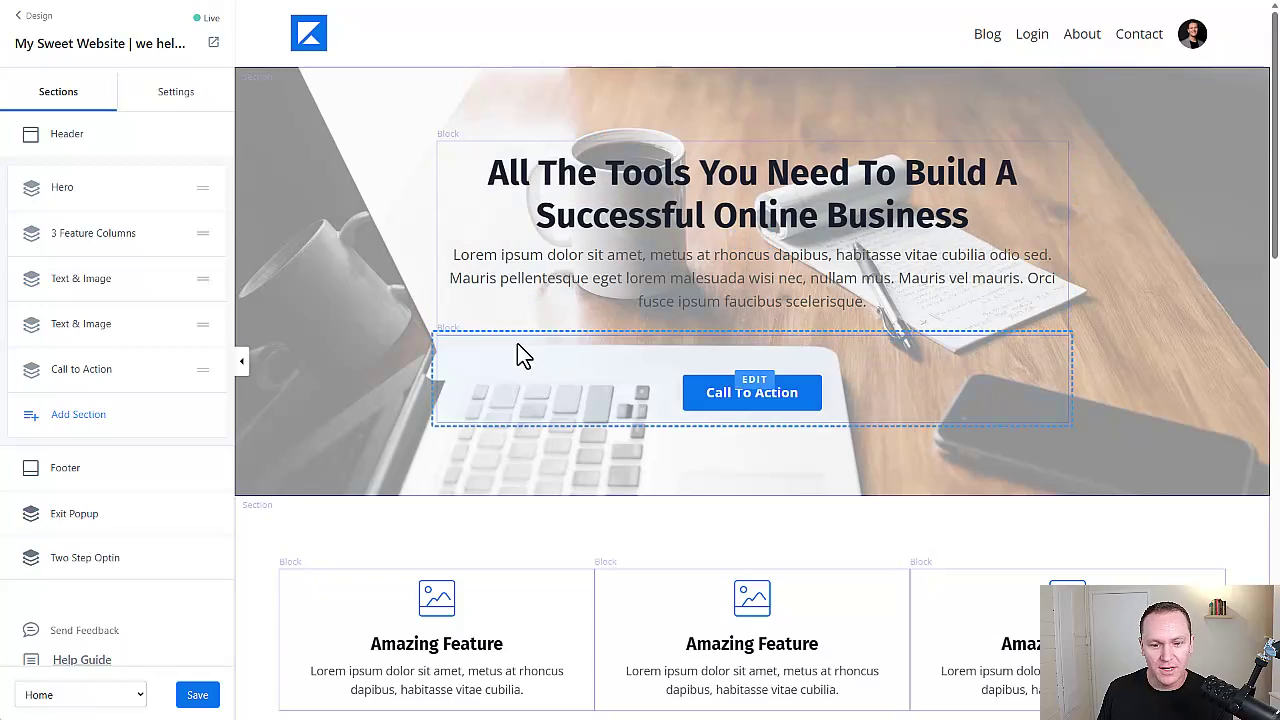
pyautogui.scroll(-6, 430, 358)
pyautogui.scroll(-5, 600, 400)
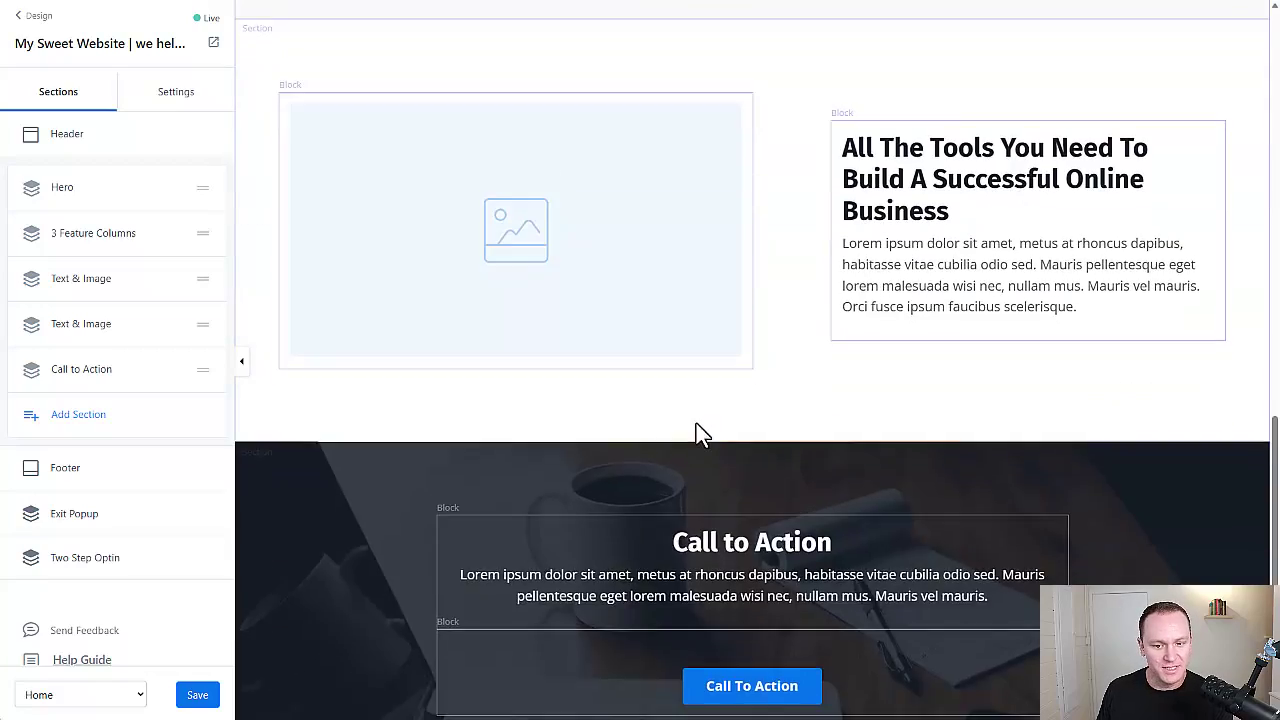
pyautogui.scroll(15, 662, 450)
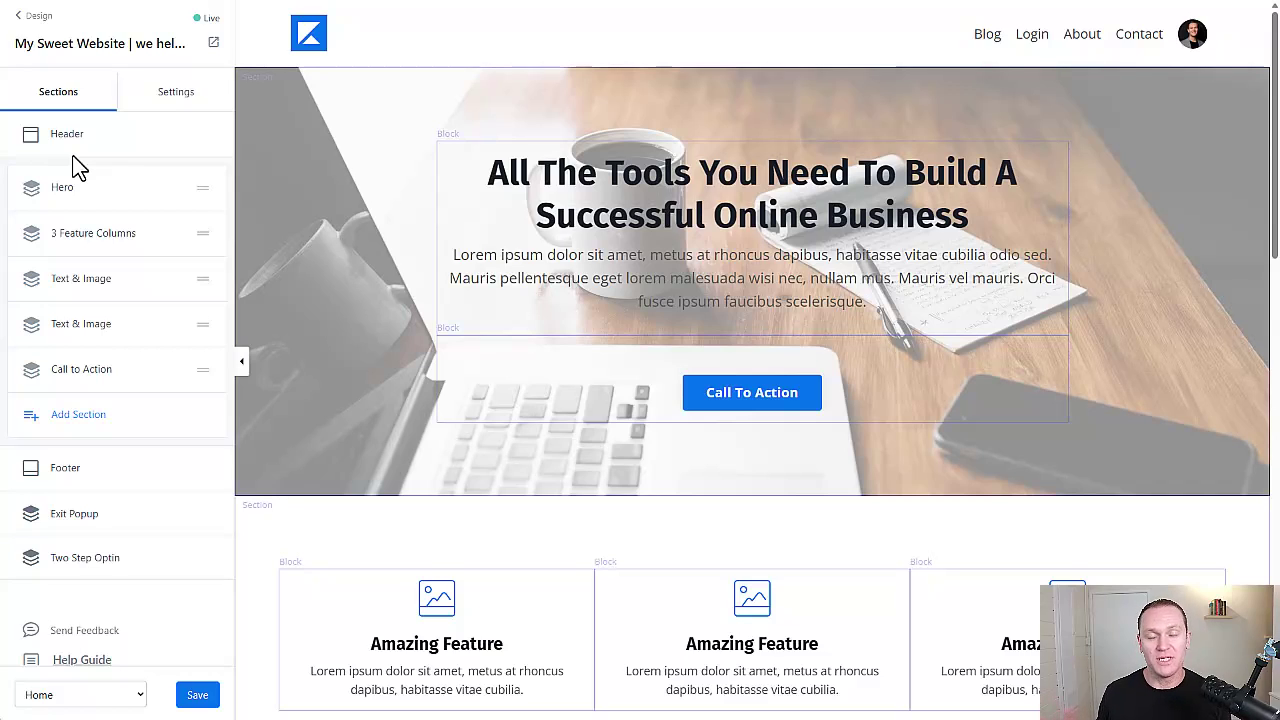
# Open the theme's Style Guide settings and locate the Fonts section
pyautogui.click(176, 95)
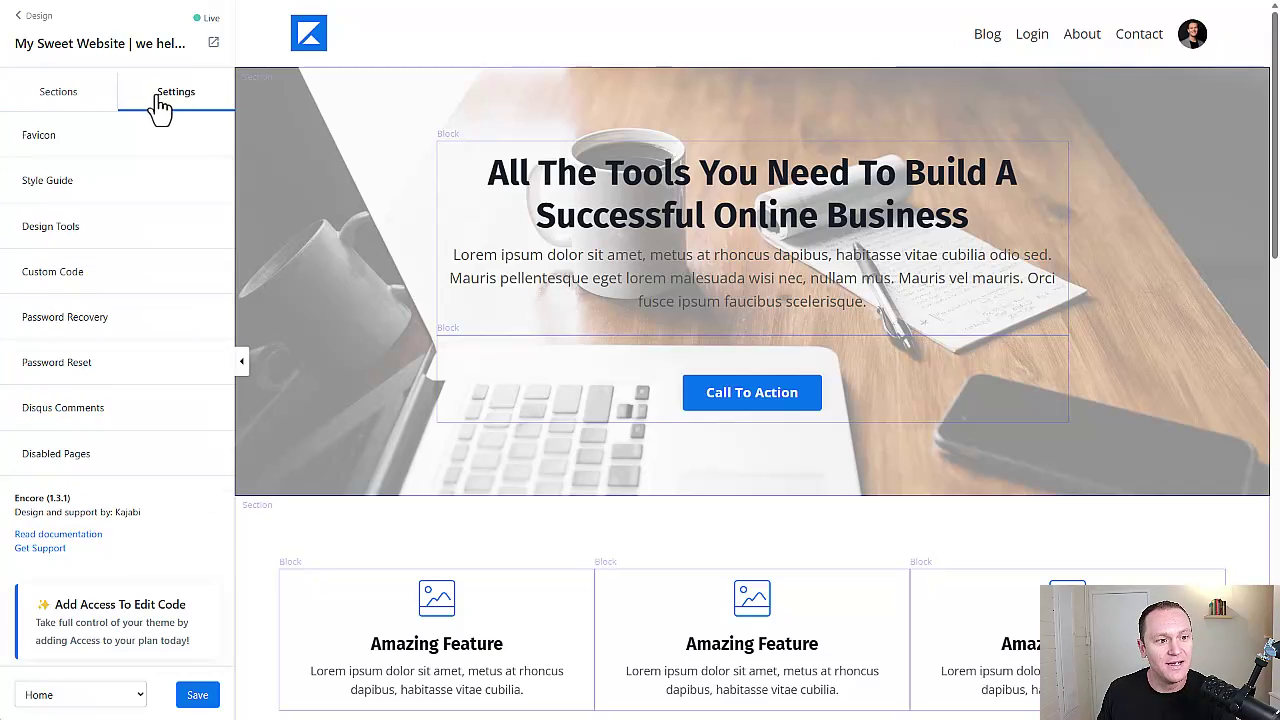
pyautogui.click(46, 184)
pyautogui.scroll(-8, 52, 195)
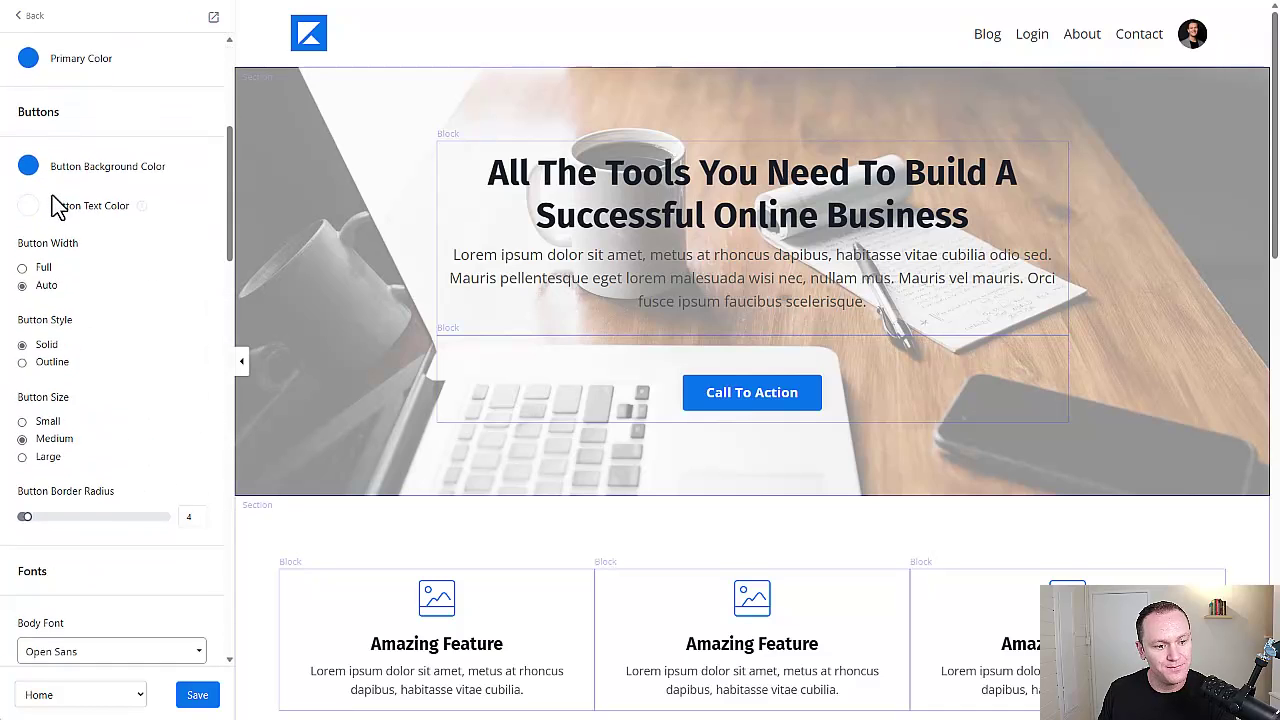
pyautogui.moveTo(60, 195); pyautogui.dragTo(17, 194)
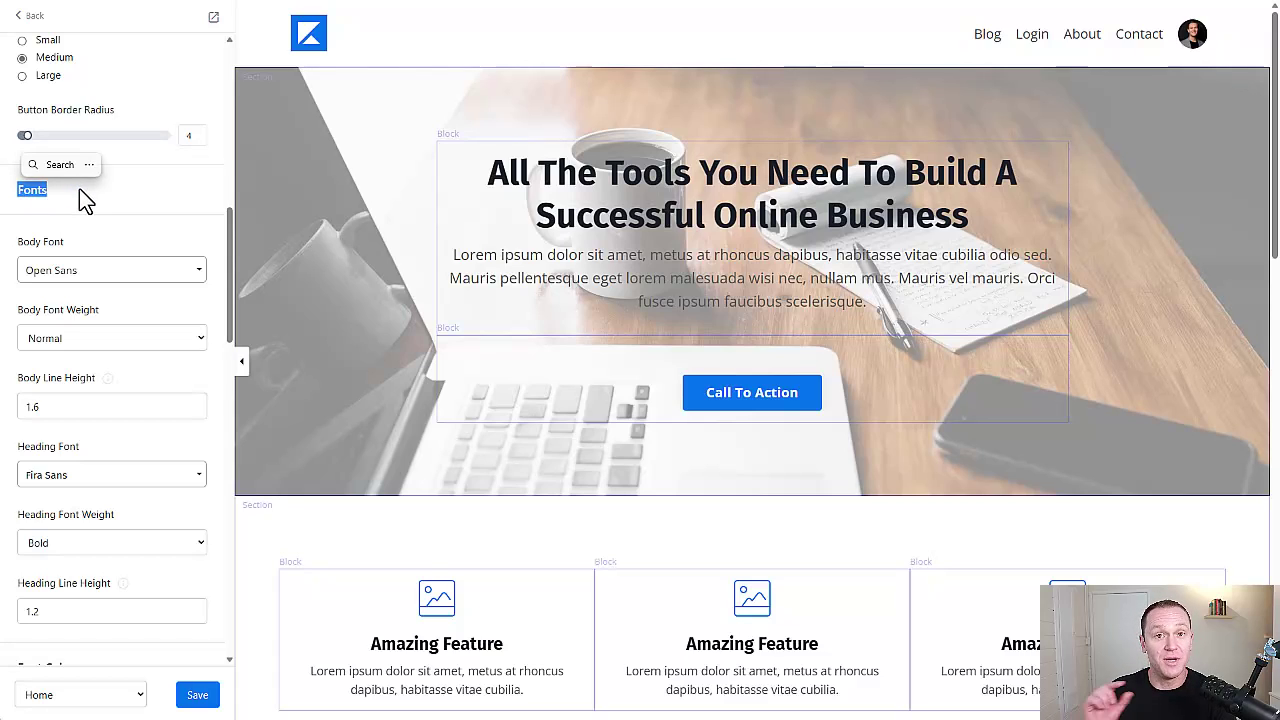
pyautogui.click(80, 190)
pyautogui.scroll(-2, 80, 200)
pyautogui.doubleClick(46, 96)
pyautogui.scroll(10, 130, 170)
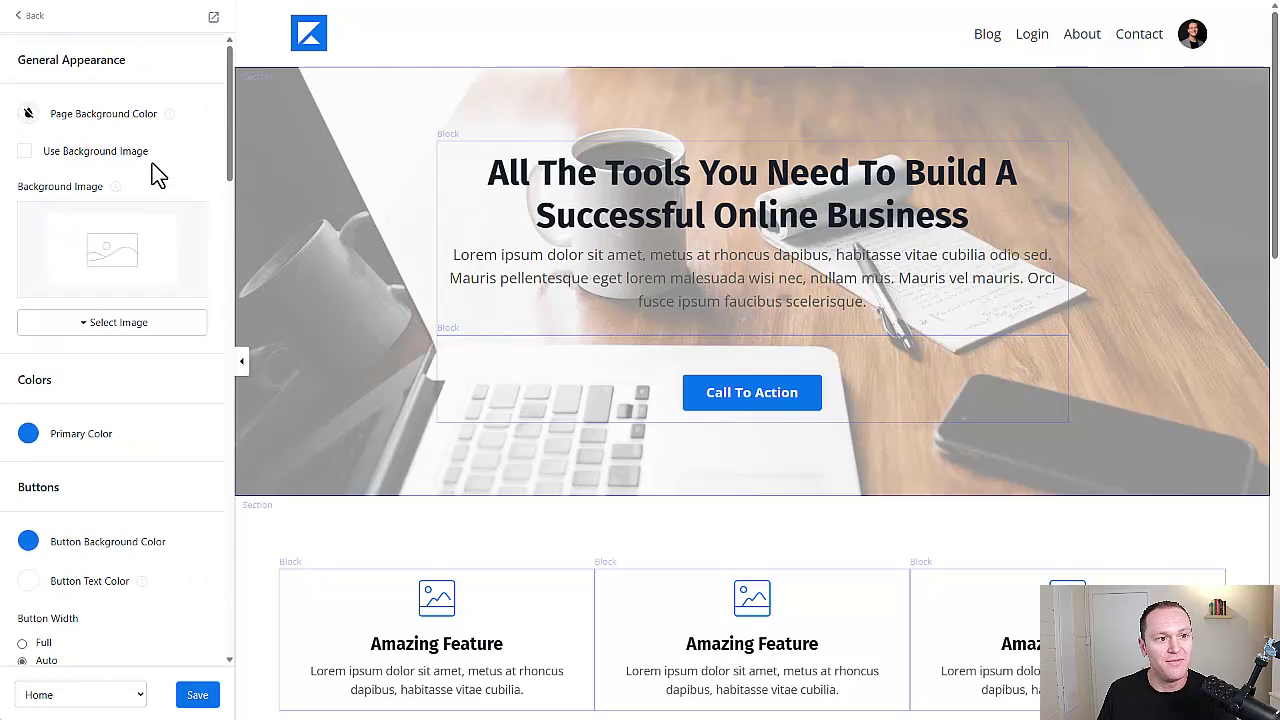
pyautogui.click(30, 16)
pyautogui.click(38, 190)
pyautogui.scroll(-12, 180, 350)
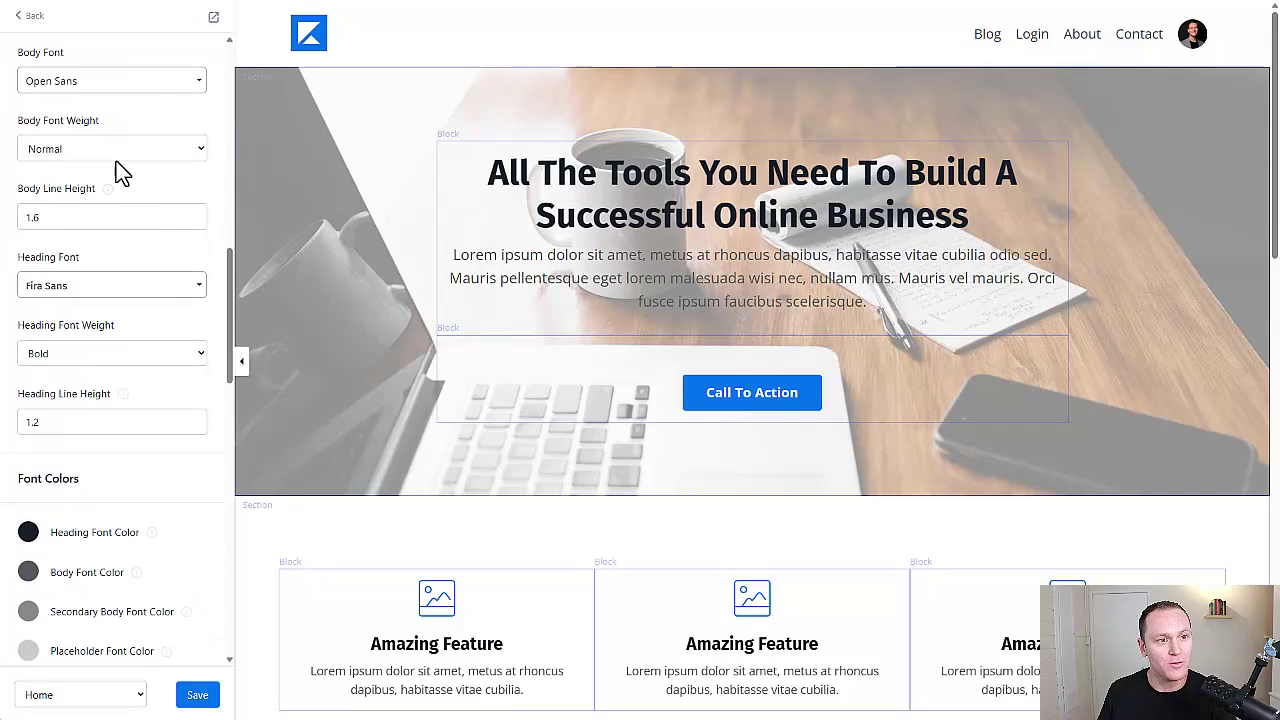
# Set the body font to Merriweather with Normal weight
pyautogui.click(122, 84)
pyautogui.scroll(-2, 137, 155)
pyautogui.scroll(-6, 137, 155)
pyautogui.scroll(-6, 139, 176)
pyautogui.scroll(-6, 139, 176)
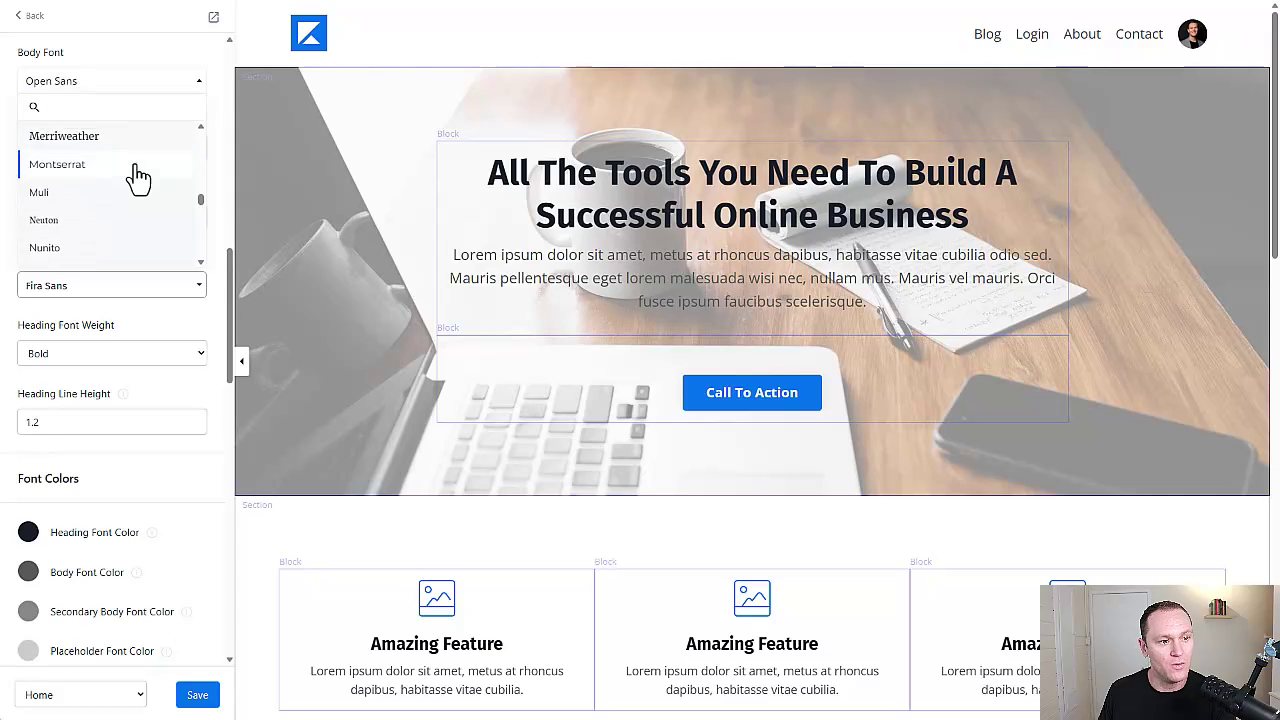
pyautogui.scroll(-1, 130, 190)
pyautogui.scroll(2, 108, 160)
pyautogui.click(118, 146)
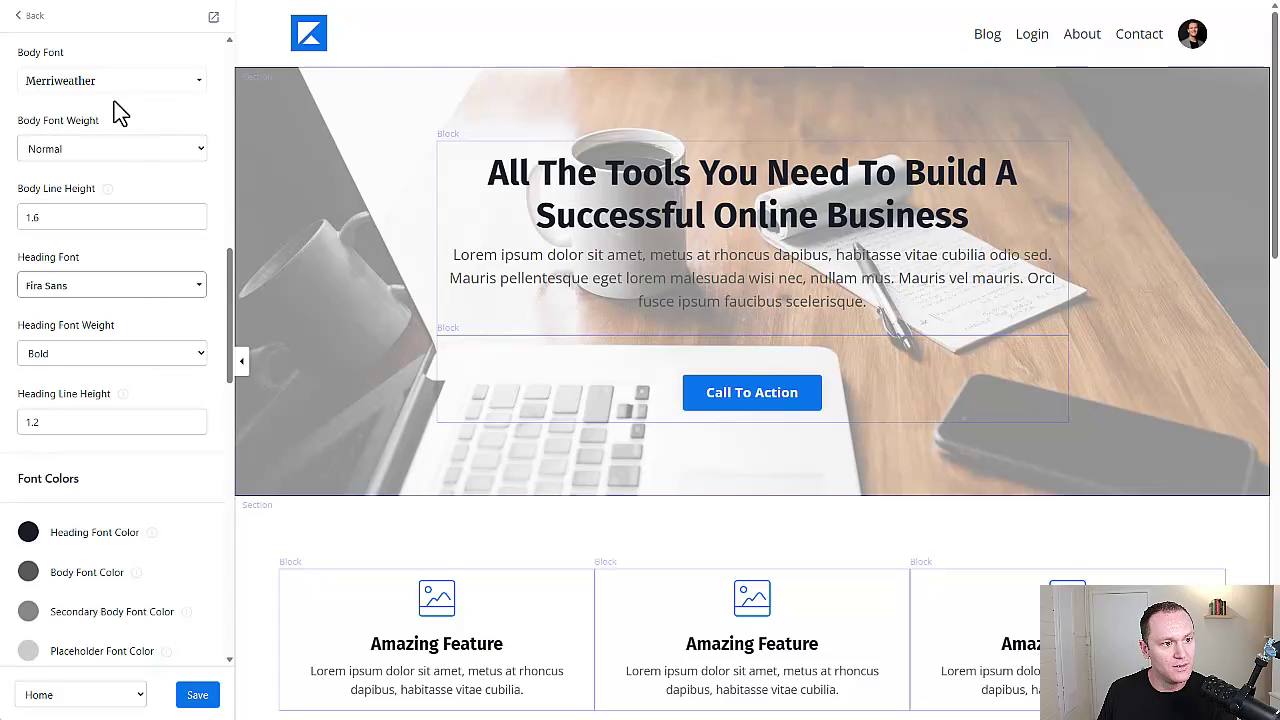
pyautogui.click(113, 150)
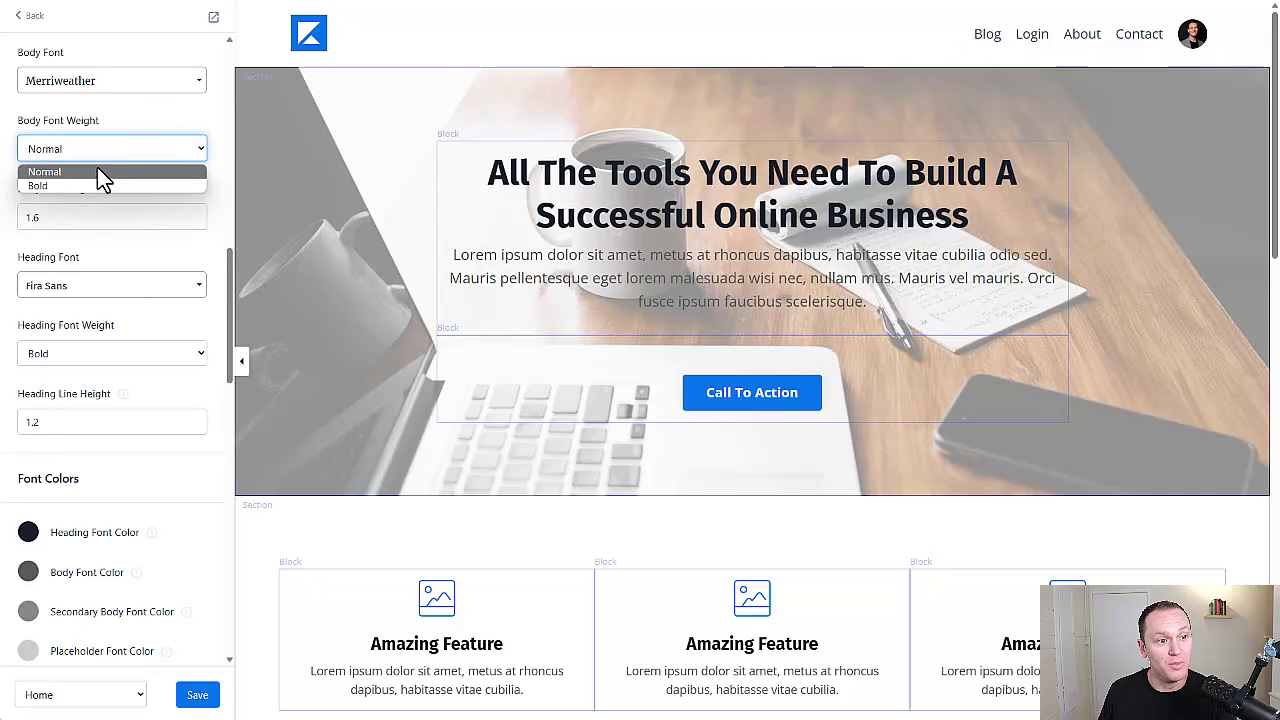
pyautogui.click(97, 172)
# Set the heading font to Cantata One and save the font changes
pyautogui.click(91, 290)
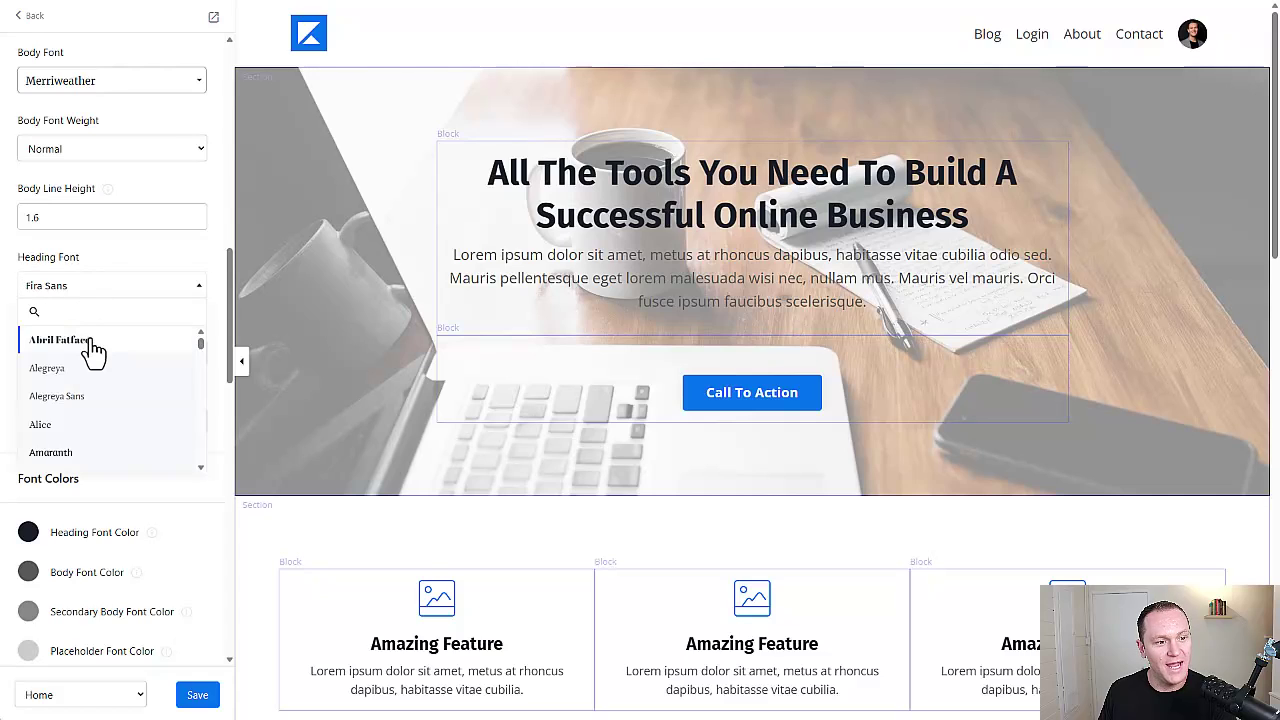
pyautogui.scroll(-1, 90, 400)
pyautogui.scroll(-5, 92, 403)
pyautogui.click(93, 403)
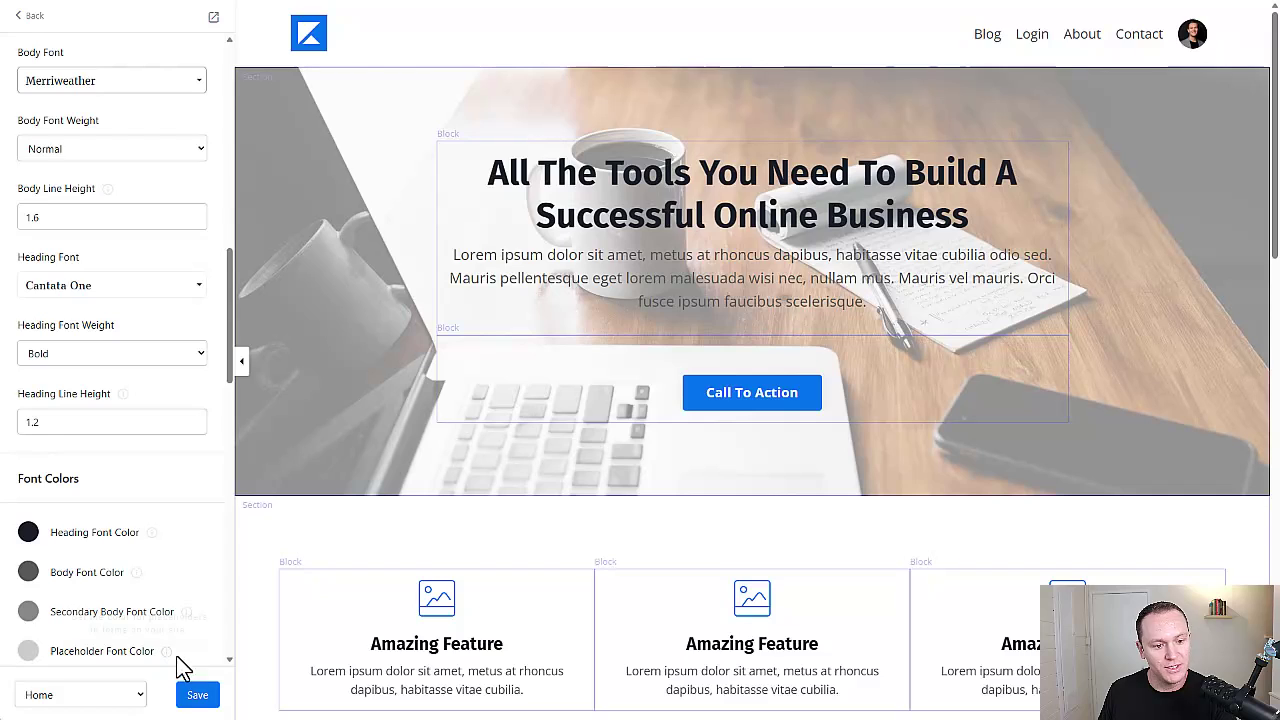
pyautogui.click(194, 698)
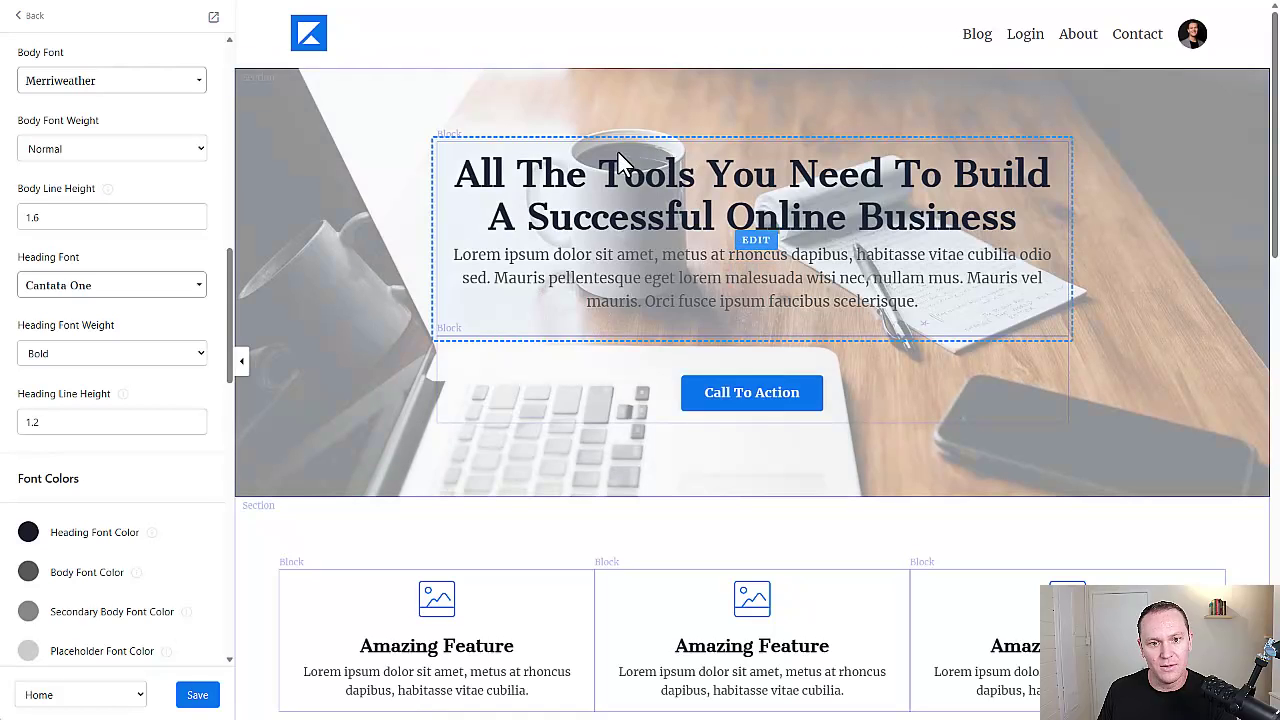
# Switch both body and heading fonts to Poppins and save
pyautogui.click(133, 88)
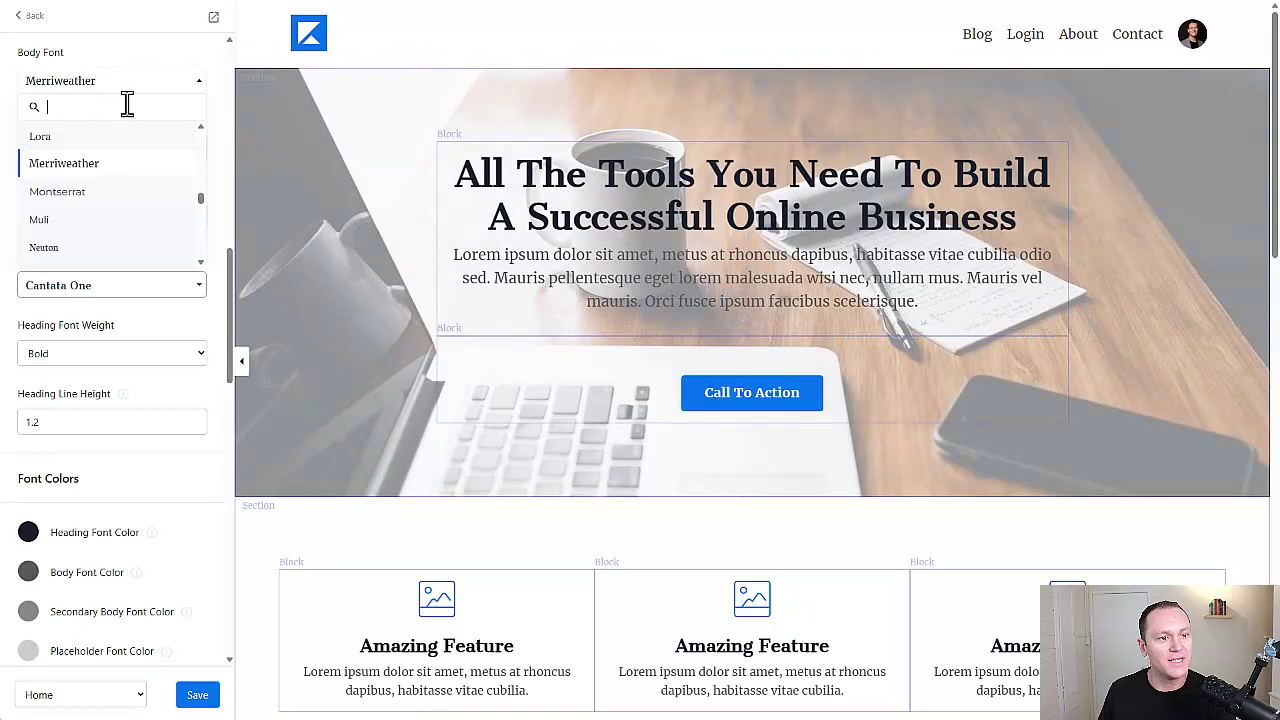
pyautogui.write('popp')
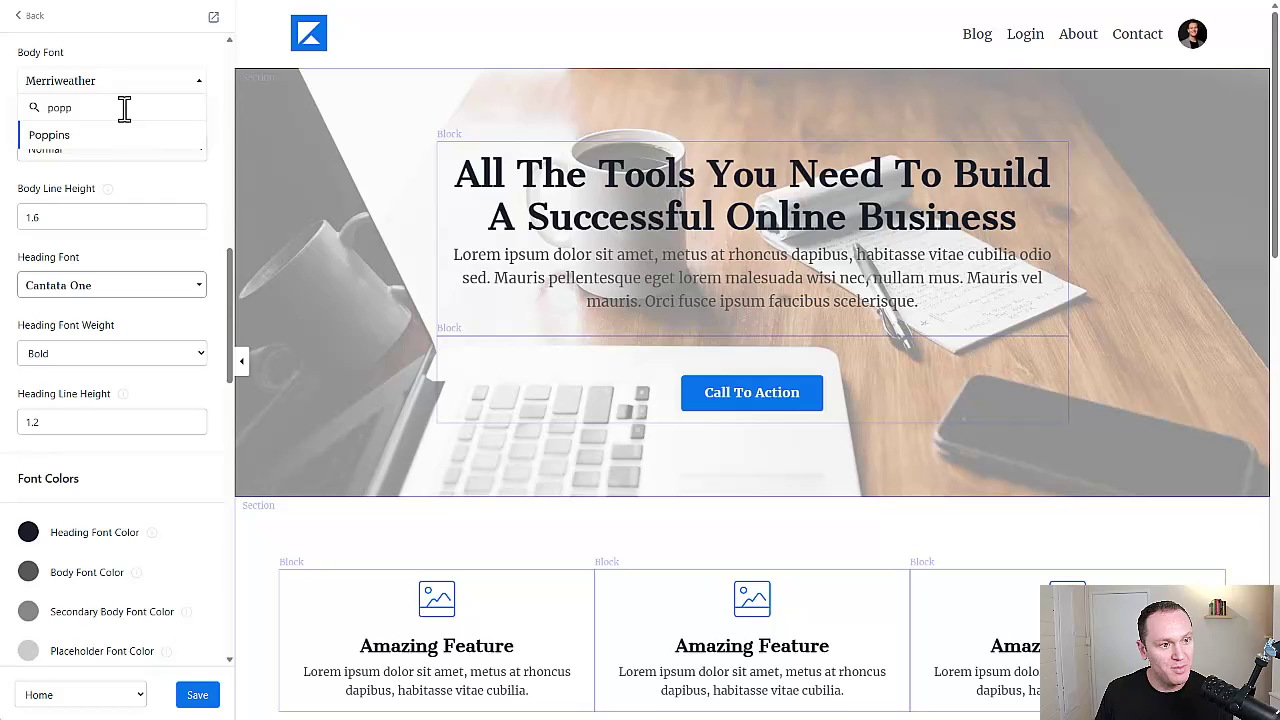
pyautogui.click(135, 138)
pyautogui.scroll(3, 119, 150)
pyautogui.scroll(-1, 93, 340)
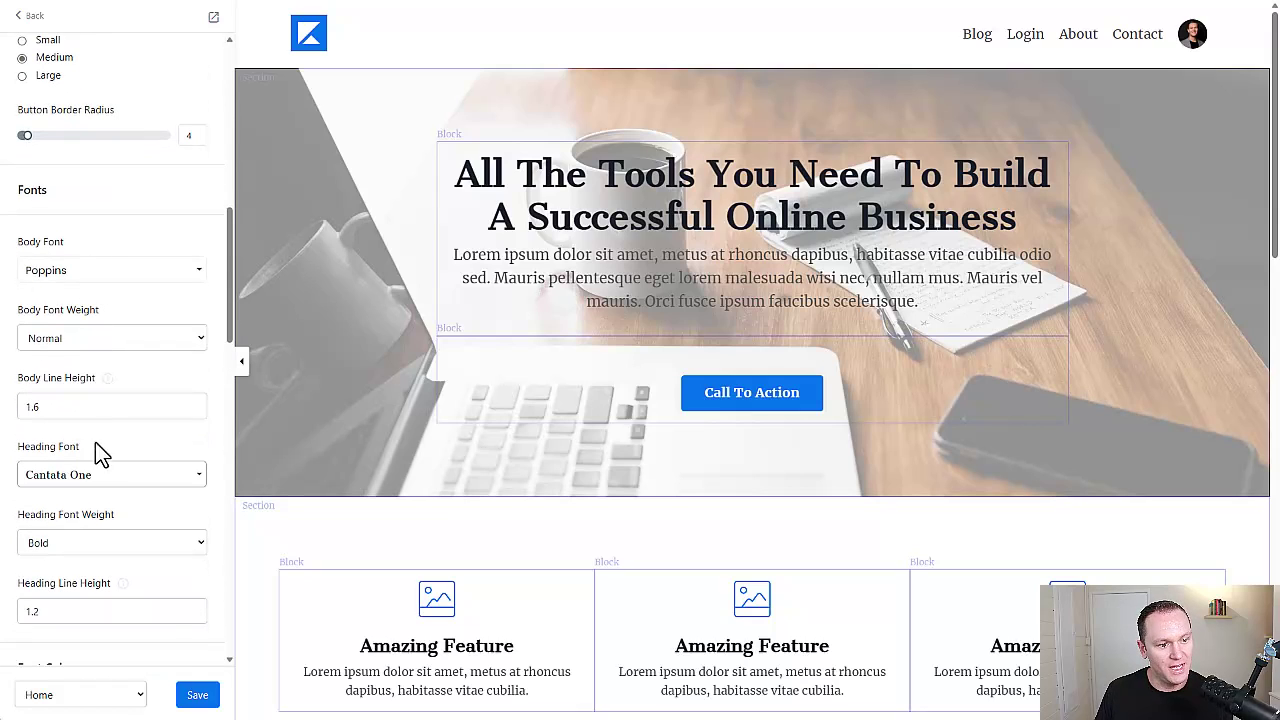
pyautogui.click(105, 480)
pyautogui.write('pop')
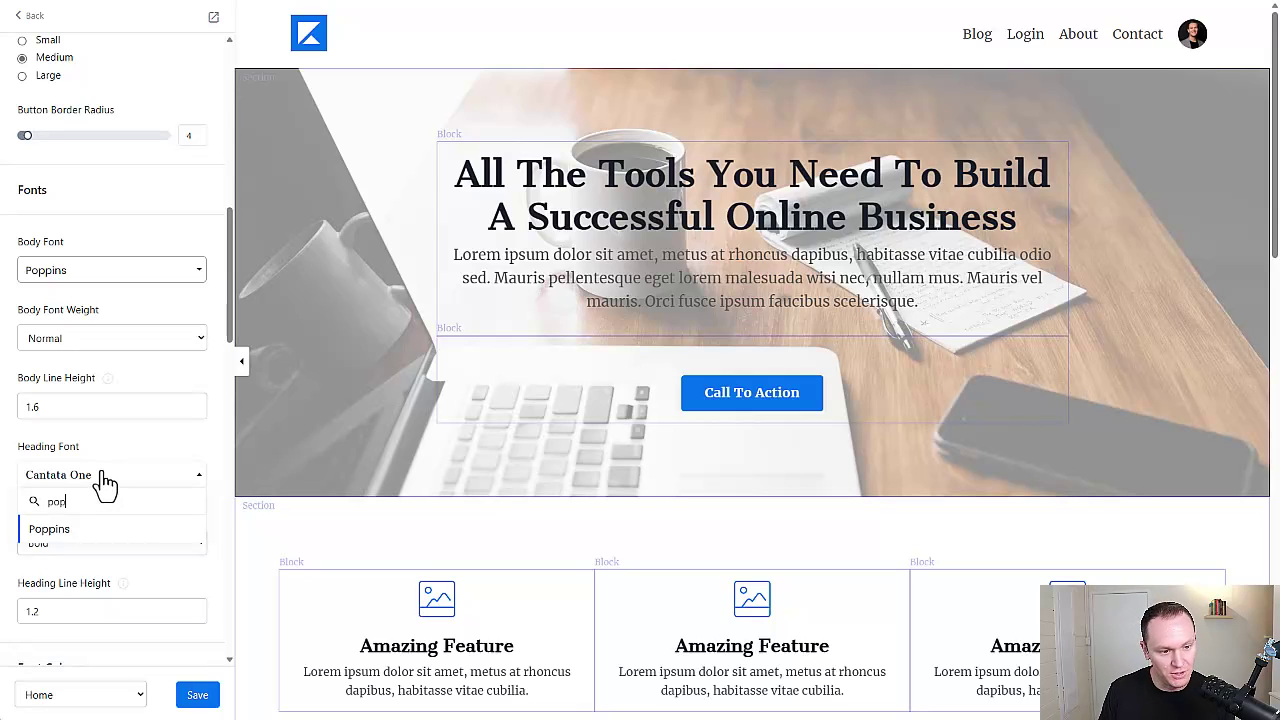
pyautogui.click(92, 530)
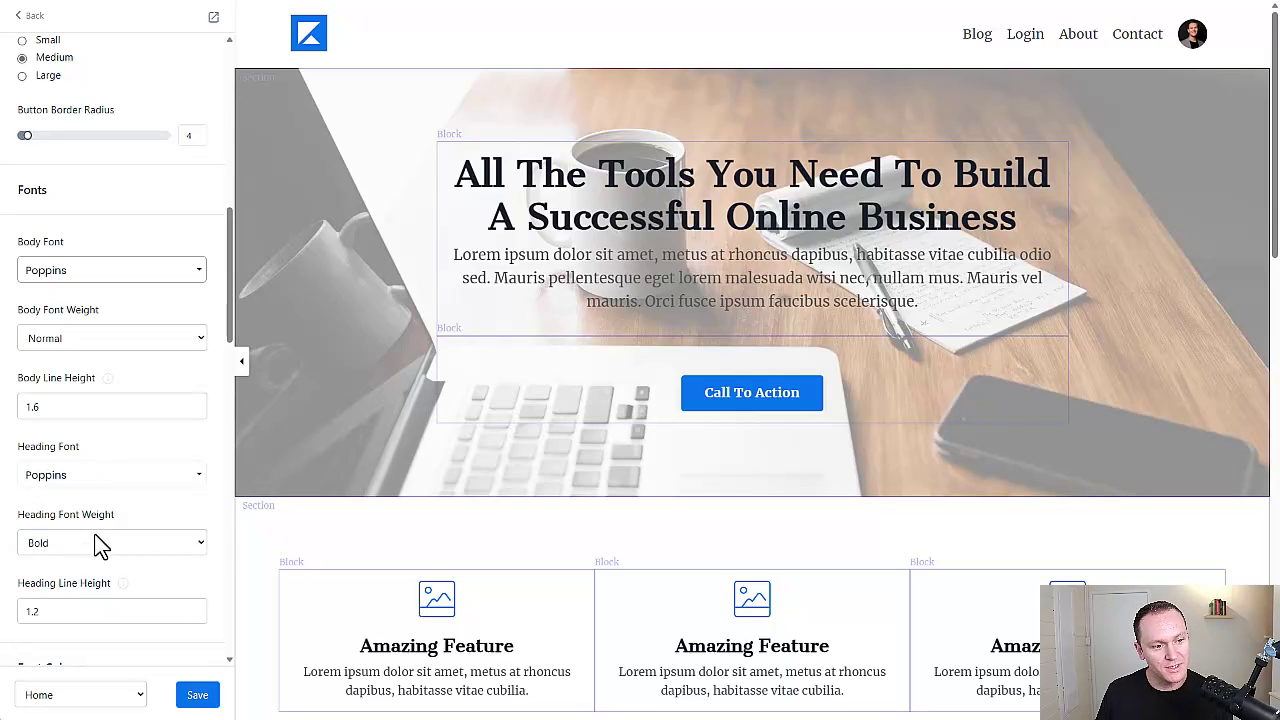
pyautogui.click(188, 695)
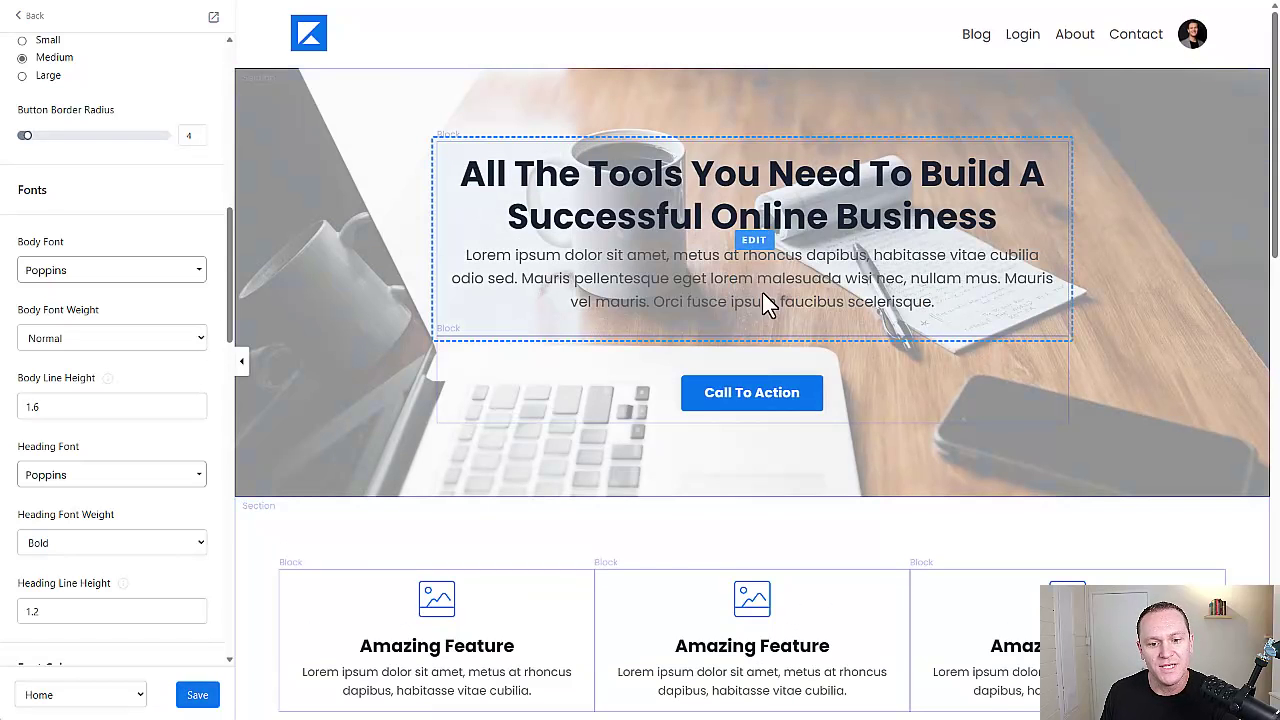
# Check the Poppins preview, then exit the editor back to the Design page
pyautogui.scroll(-3, 500, 309)
pyautogui.scroll(-3, 550, 338)
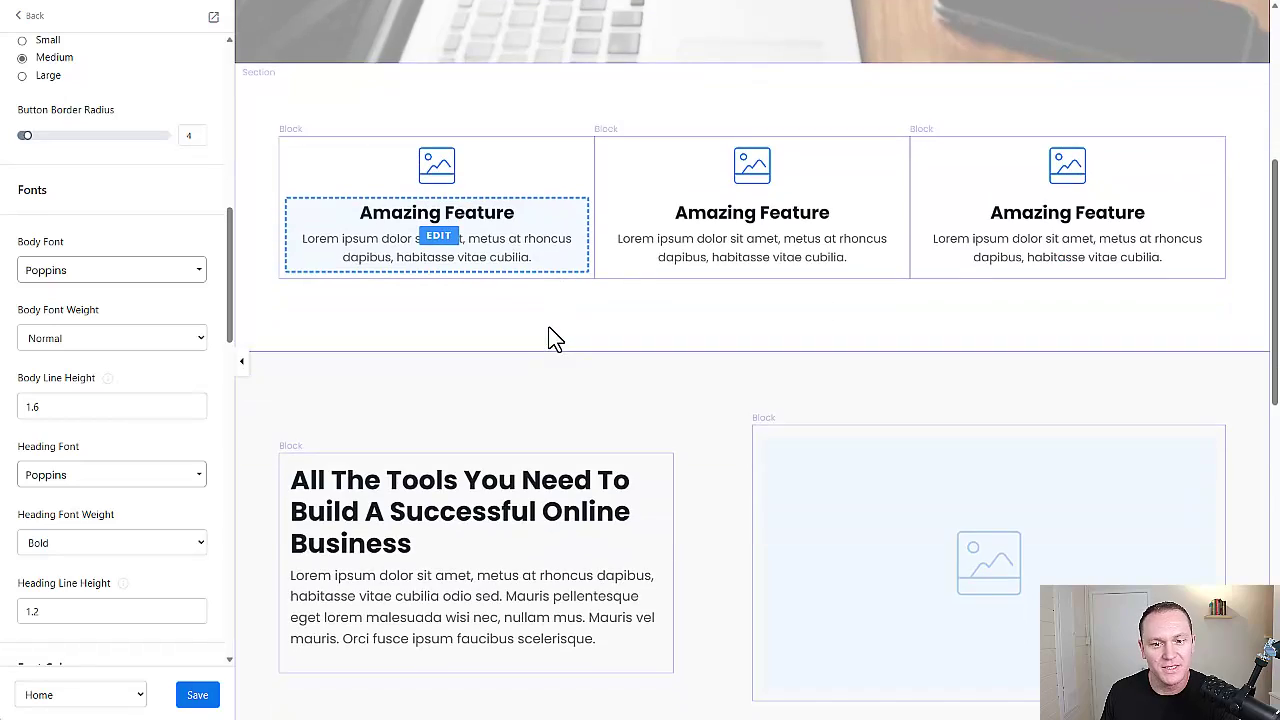
pyautogui.scroll(6, 530, 322)
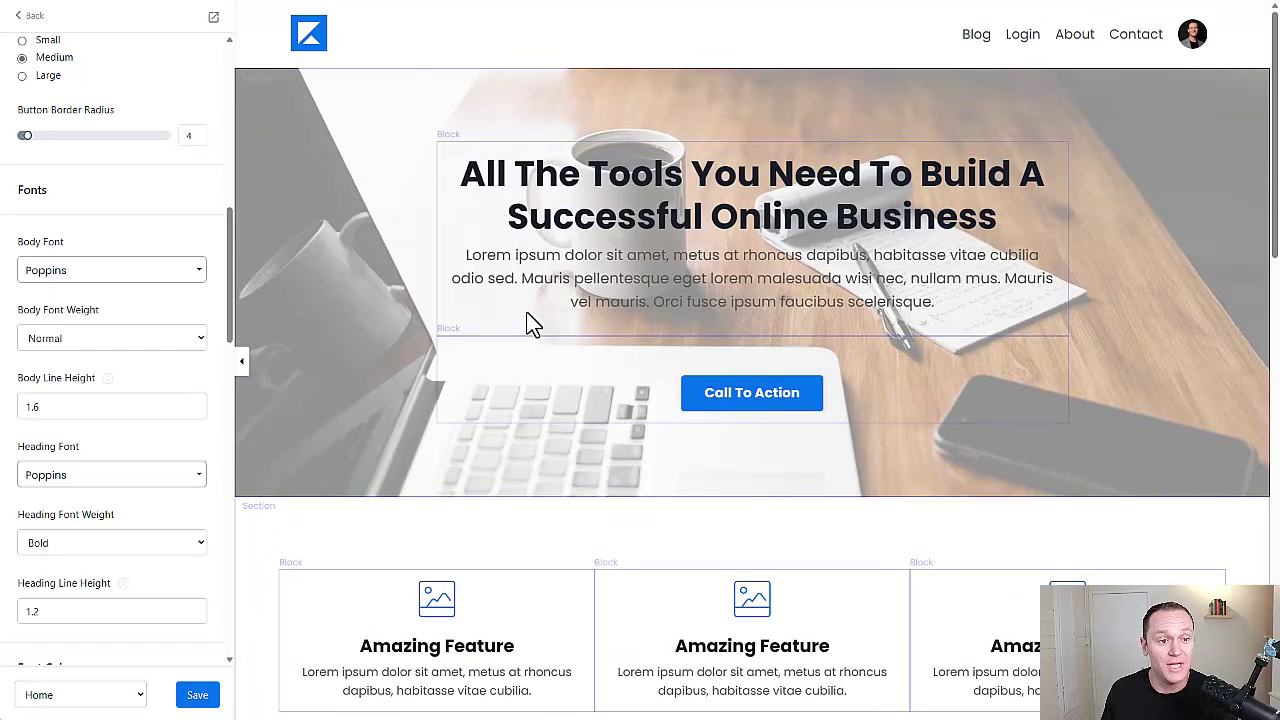
pyautogui.scroll(10, 110, 460)
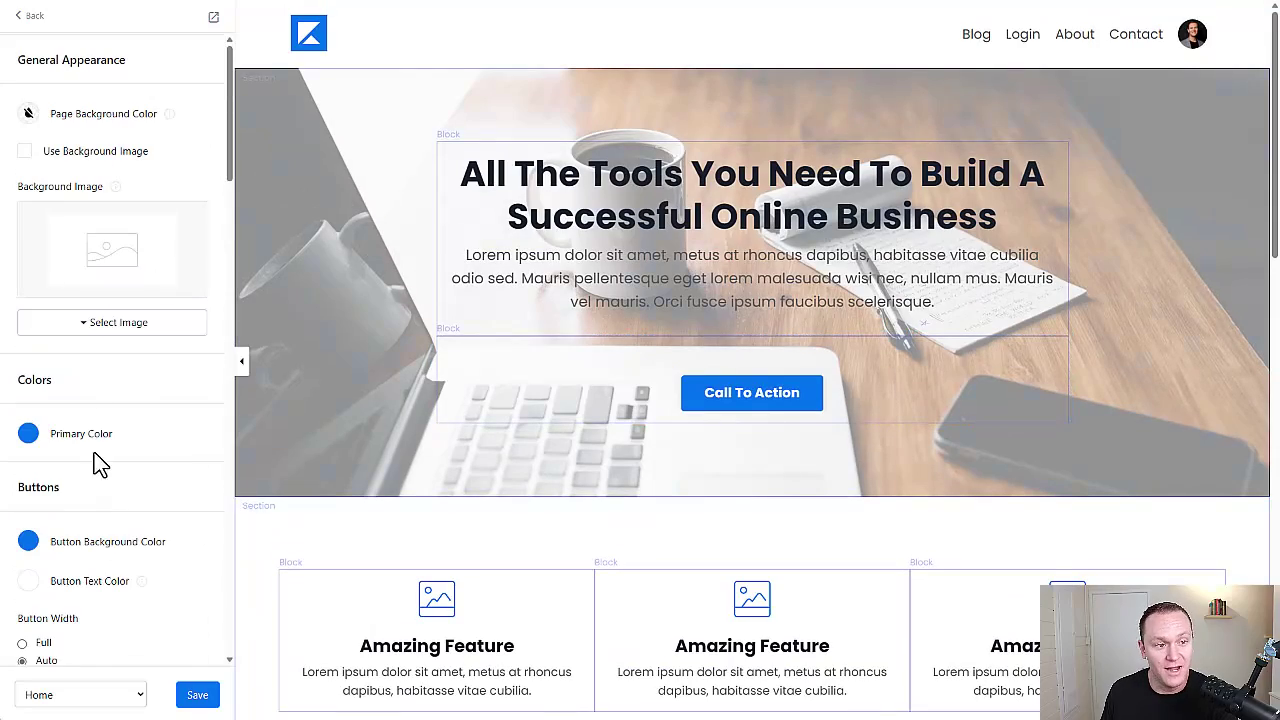
pyautogui.click(24, 17)
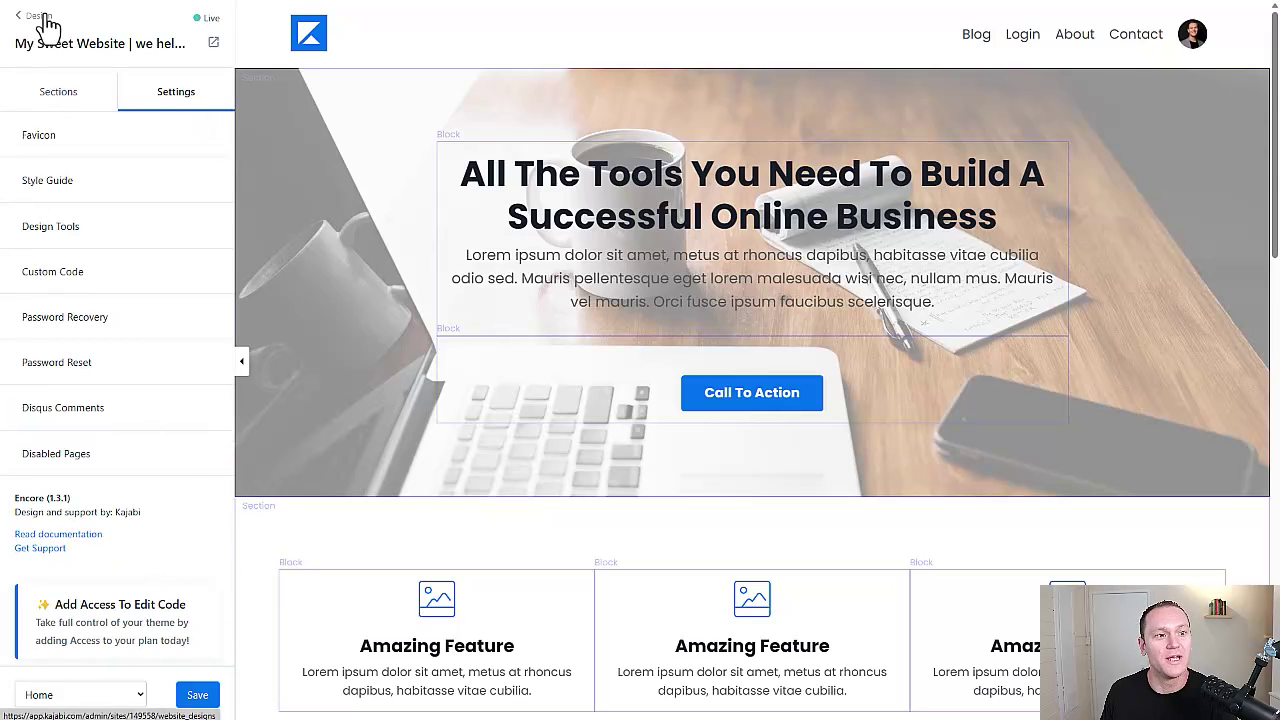
pyautogui.click(44, 17)
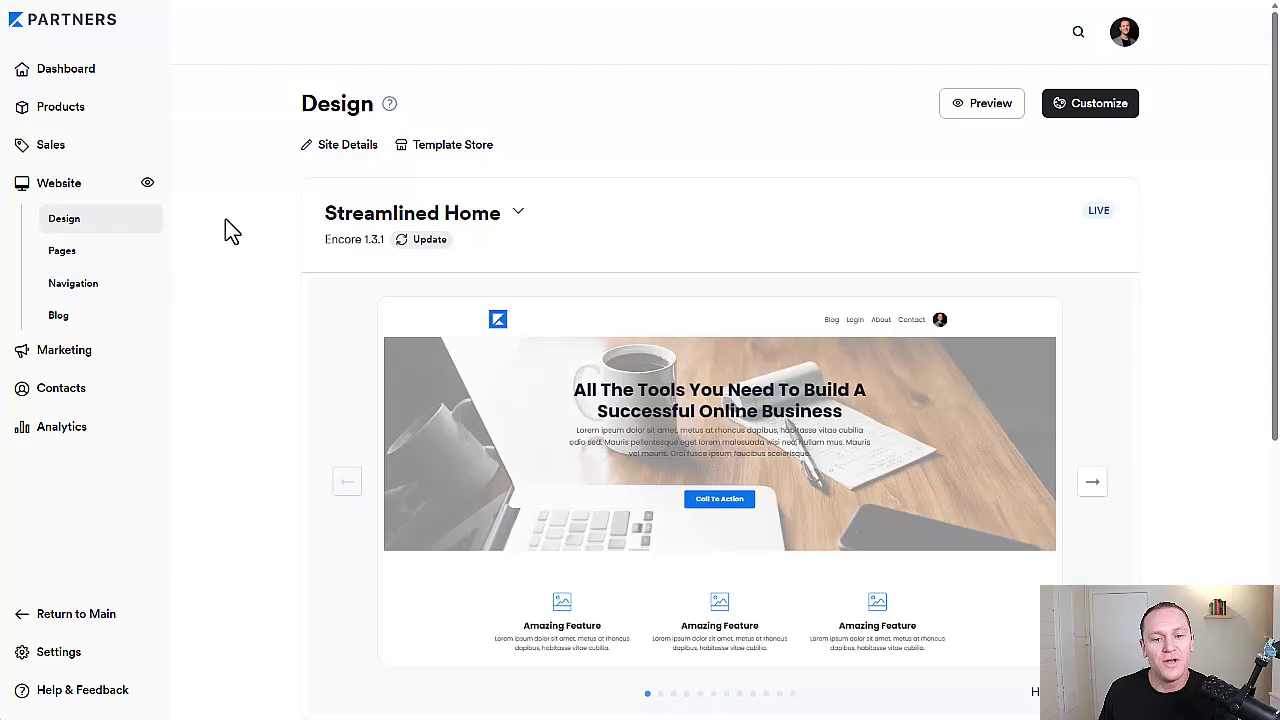
# Open the Website Pages list showing 15 pages such as Home, Blog Post and Store
pyautogui.scroll(-1, 229, 231)
pyautogui.moveTo(651, 380)
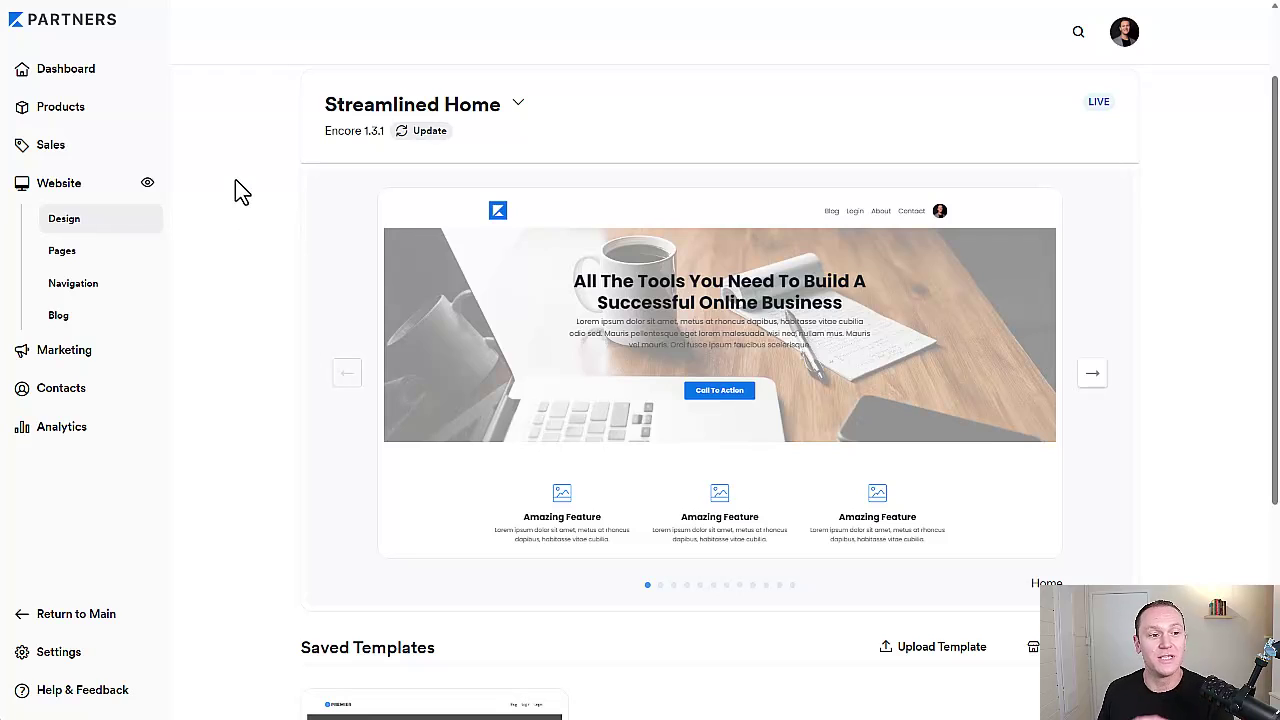
pyautogui.click(62, 258)
pyautogui.scroll(-1, 208, 280)
pyautogui.scroll(1, 300, 240)
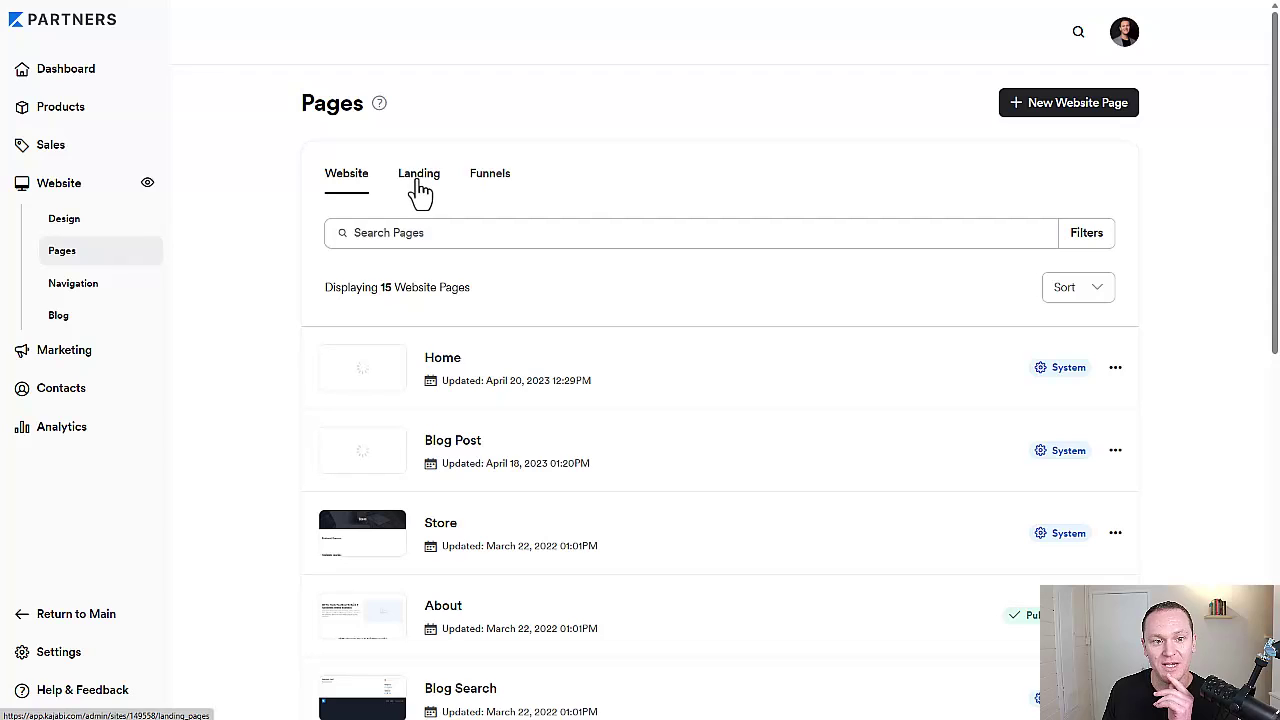
# Start a new landing page from the Landing tab and browse the available templates
pyautogui.click(420, 188)
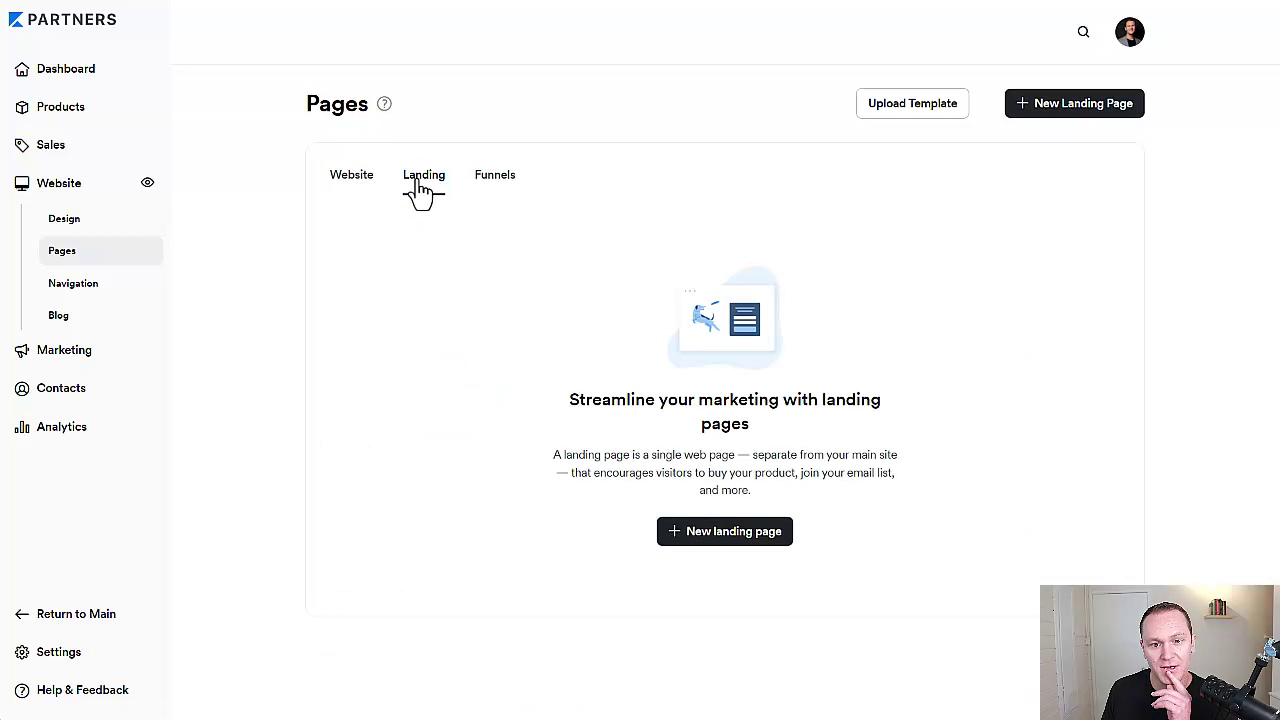
pyautogui.click(721, 538)
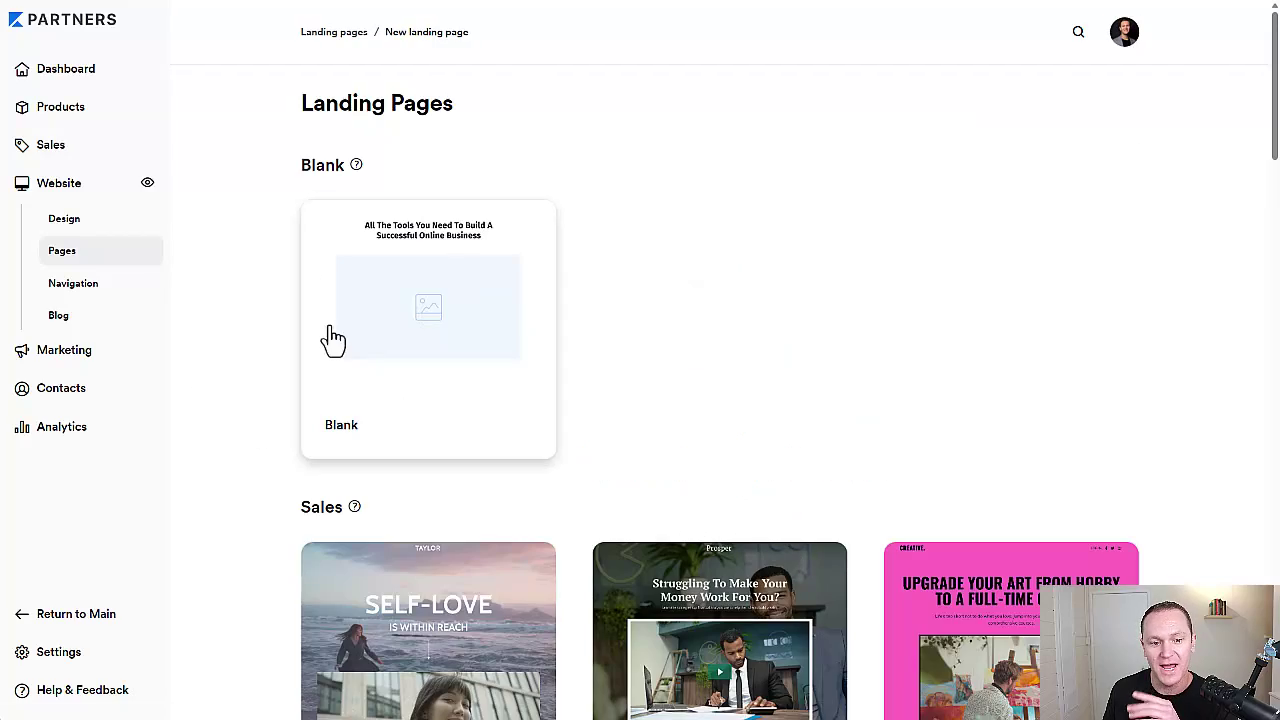
pyautogui.scroll(-3, 268, 311)
pyautogui.scroll(-10, 268, 311)
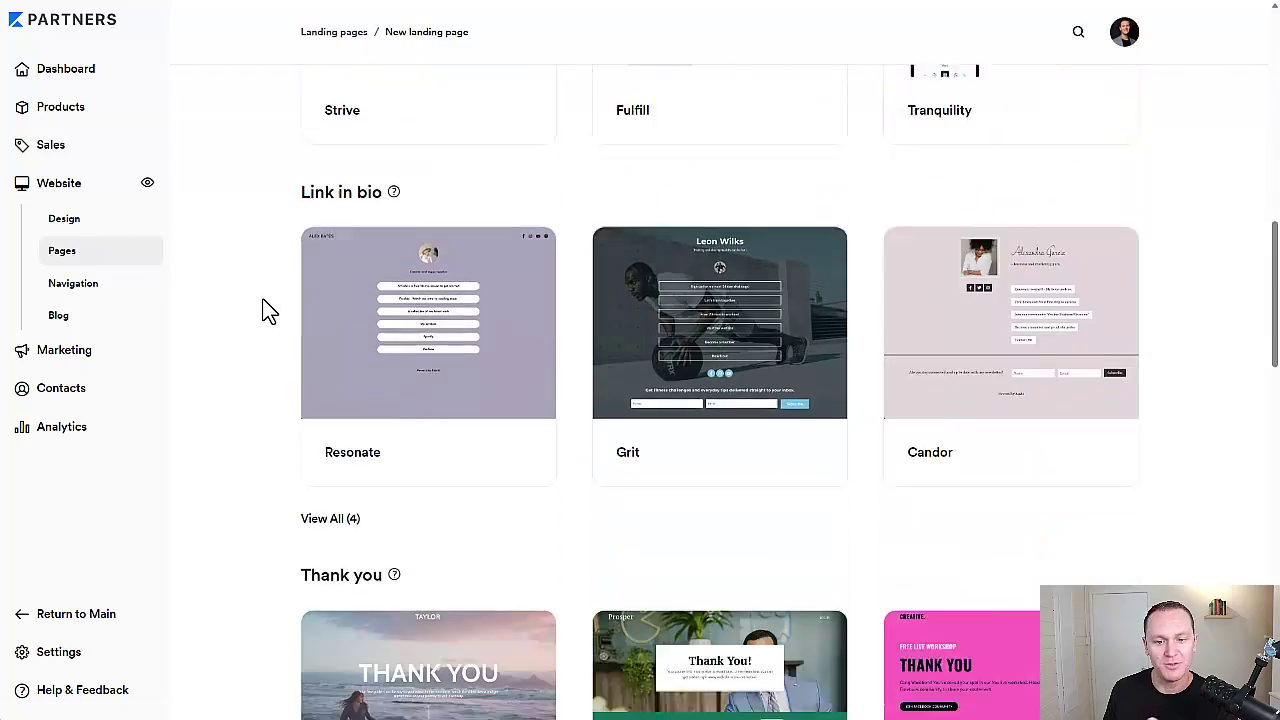
pyautogui.scroll(-8, 265, 315)
pyautogui.scroll(20, 265, 320)
pyautogui.scroll(-1, 268, 326)
pyautogui.scroll(-4, 268, 326)
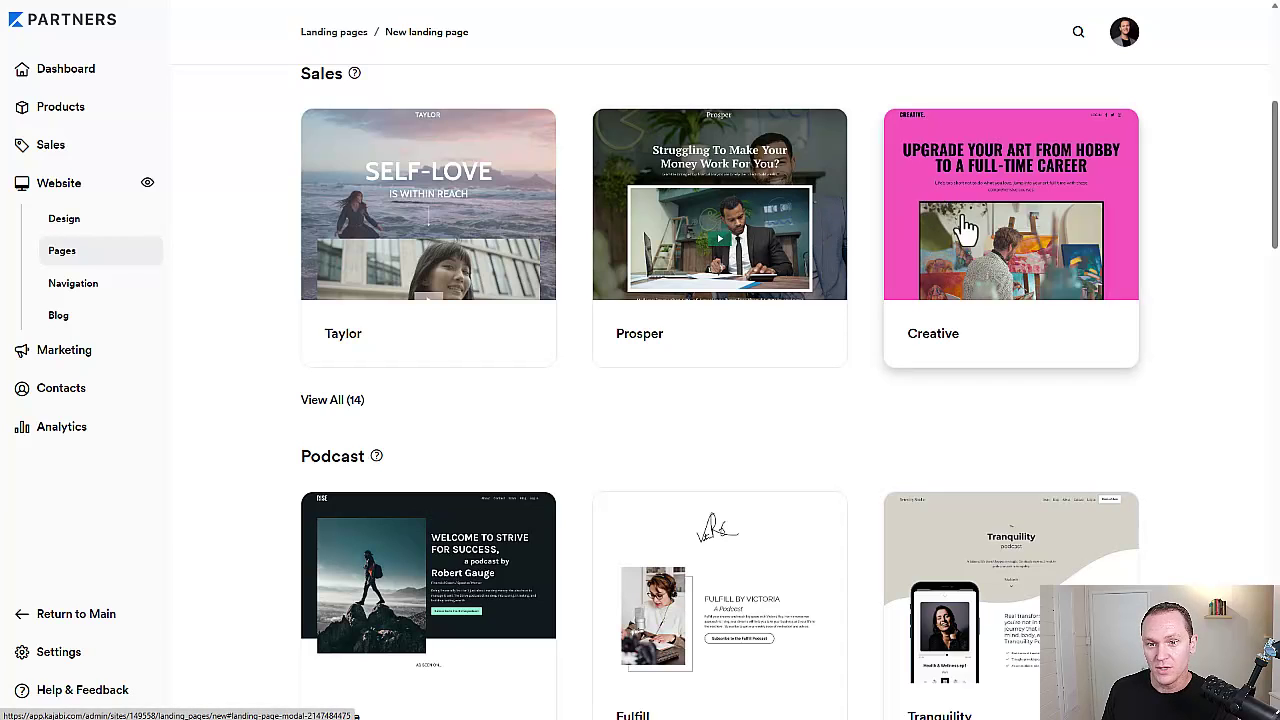
# Create a landing page titled 'test' from the Creative template
pyautogui.click(978, 252)
pyautogui.scroll(-3, 585, 245)
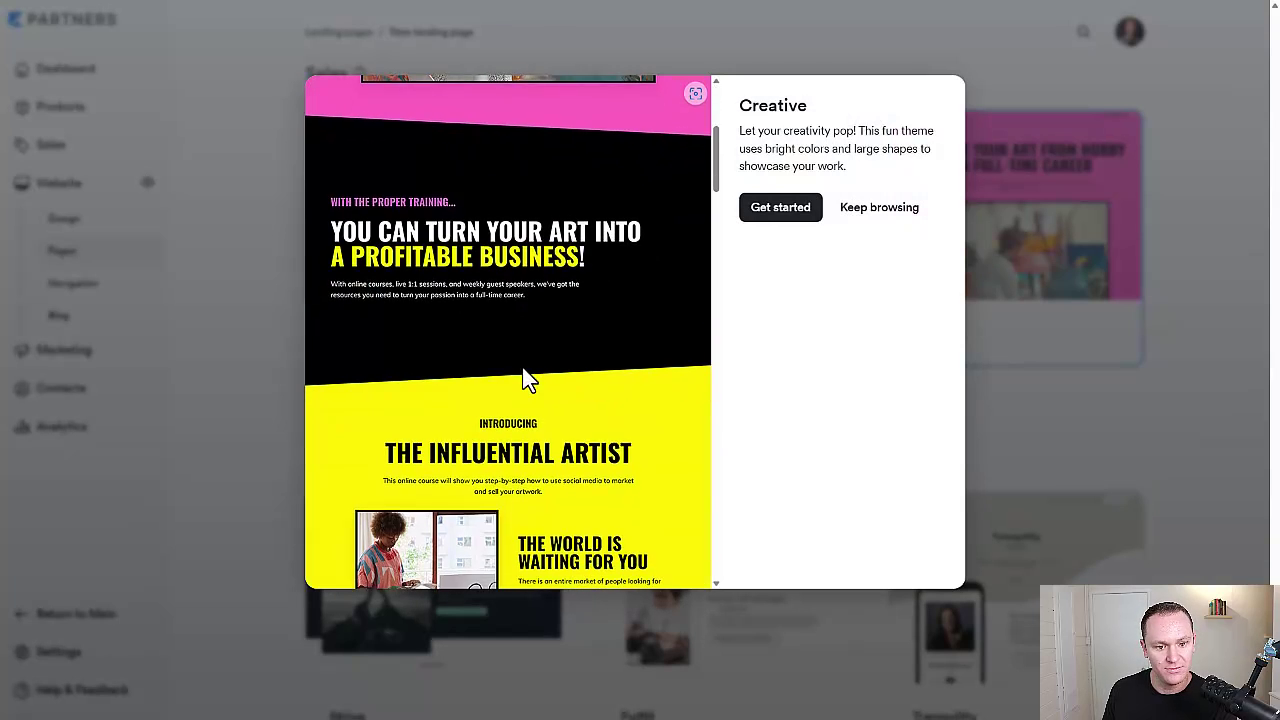
pyautogui.scroll(3, 523, 374)
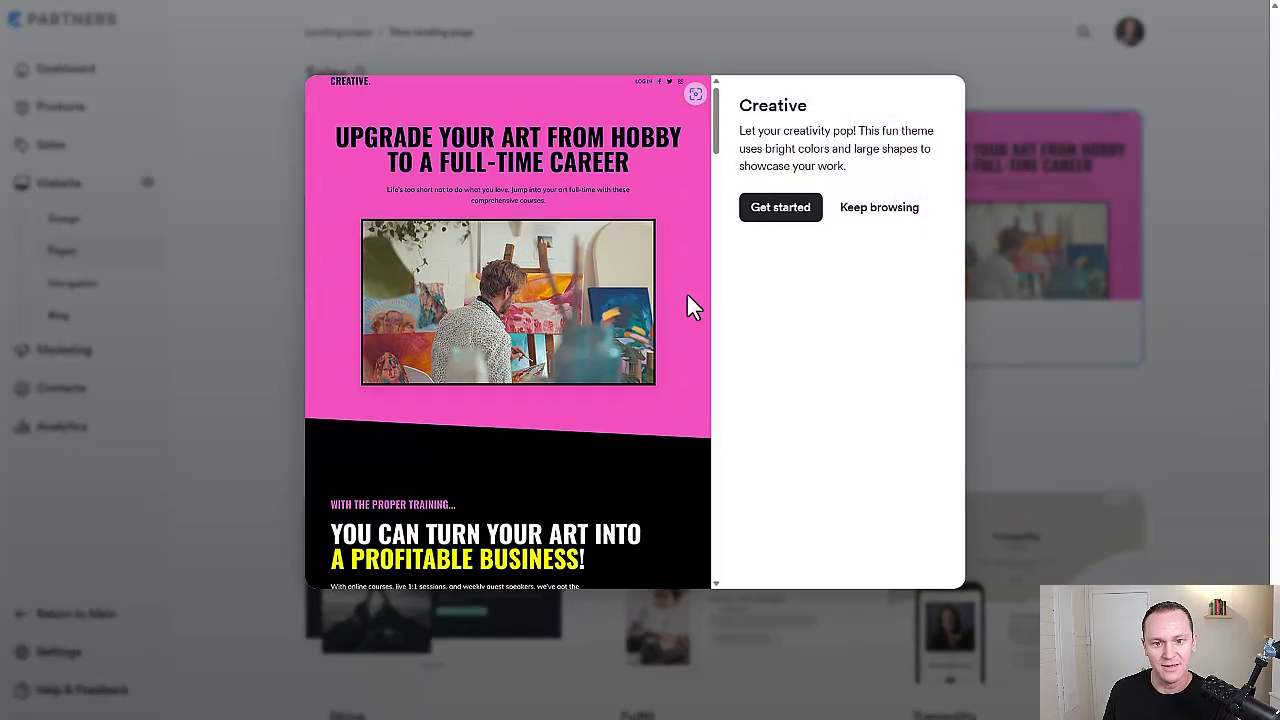
pyautogui.click(757, 212)
pyautogui.click(786, 231)
pyautogui.write('test')
pyautogui.click(769, 290)
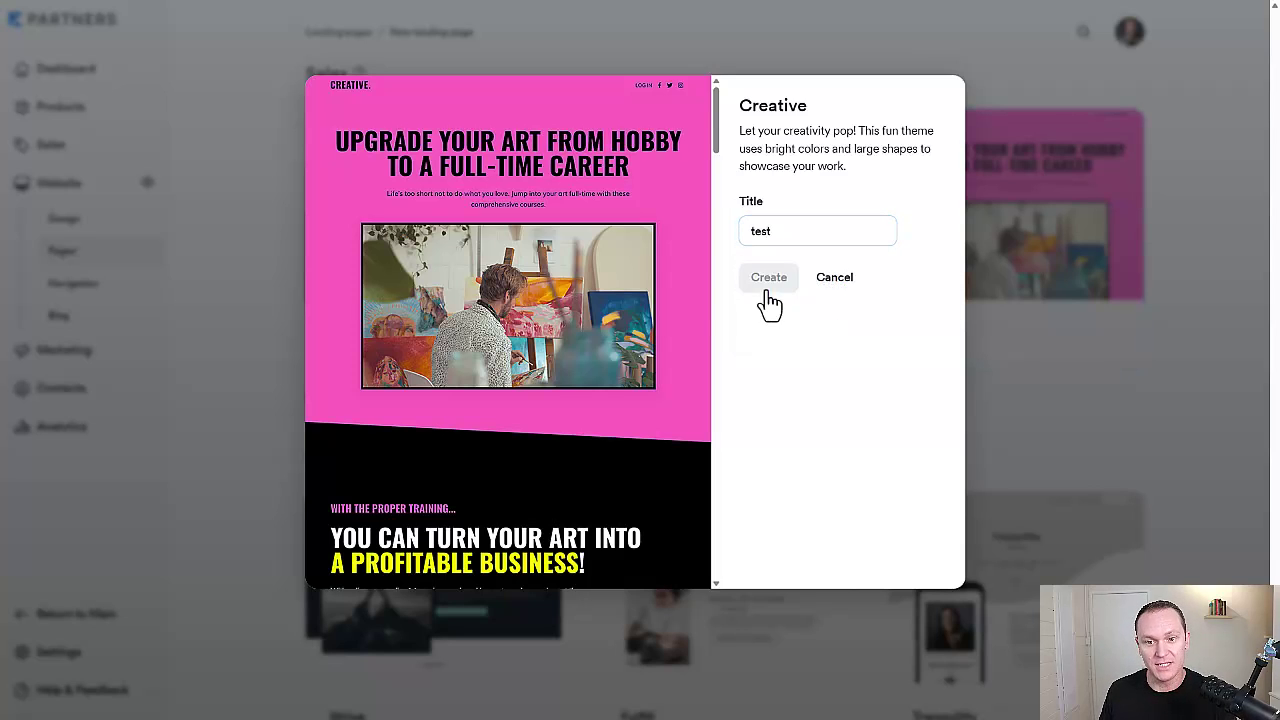
pyautogui.scroll(-10, 300, 320)
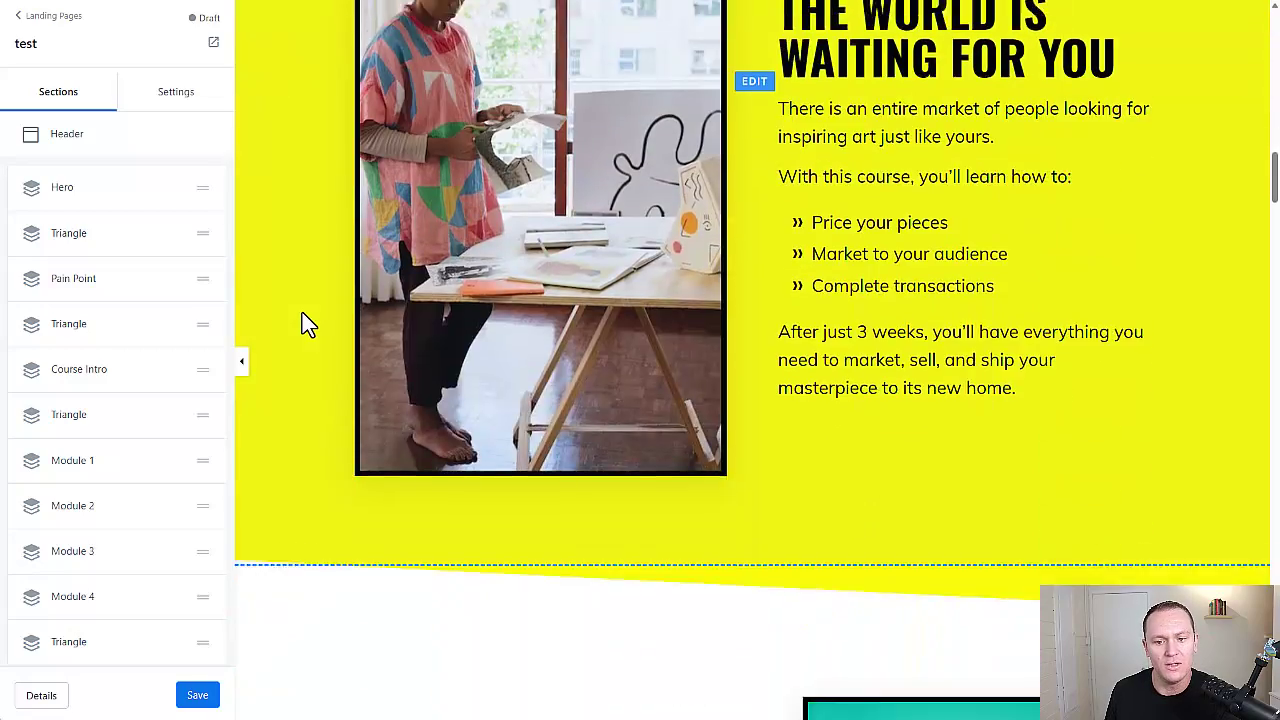
# Open the test page's Style Guide fonts, showing Muli body and Oswald heading fonts
pyautogui.scroll(-6, 306, 323)
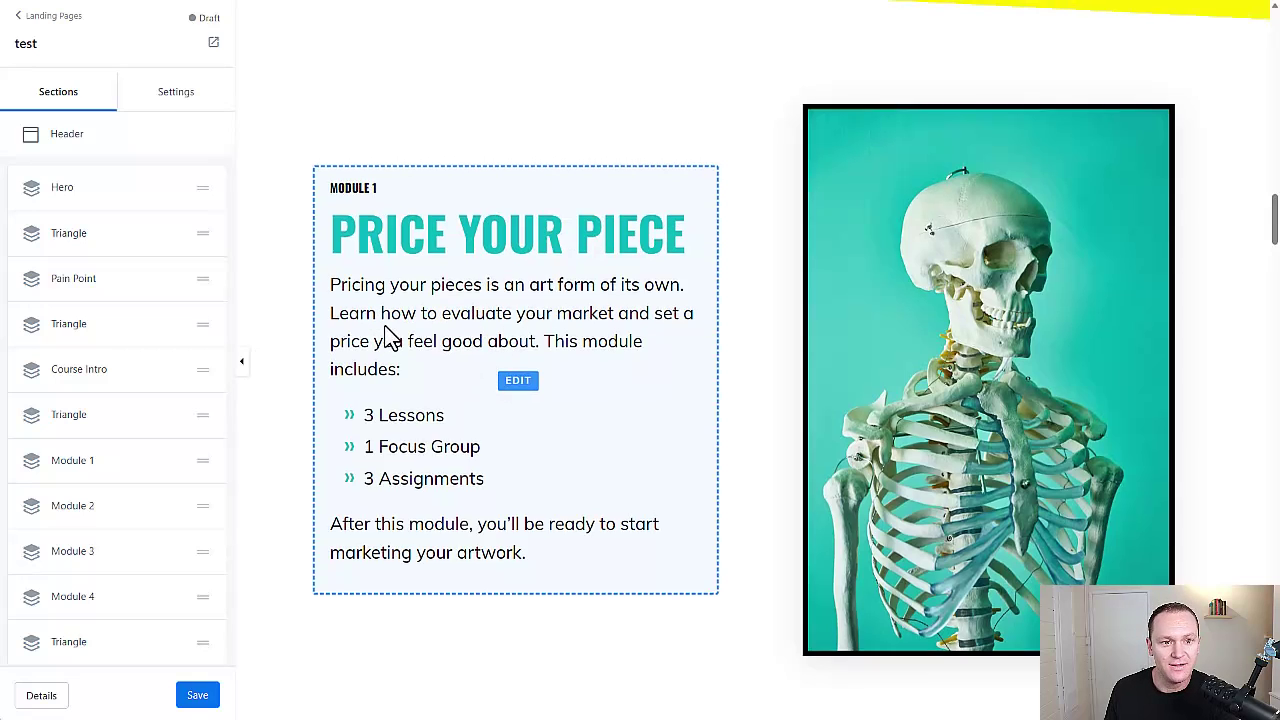
pyautogui.scroll(15, 386, 332)
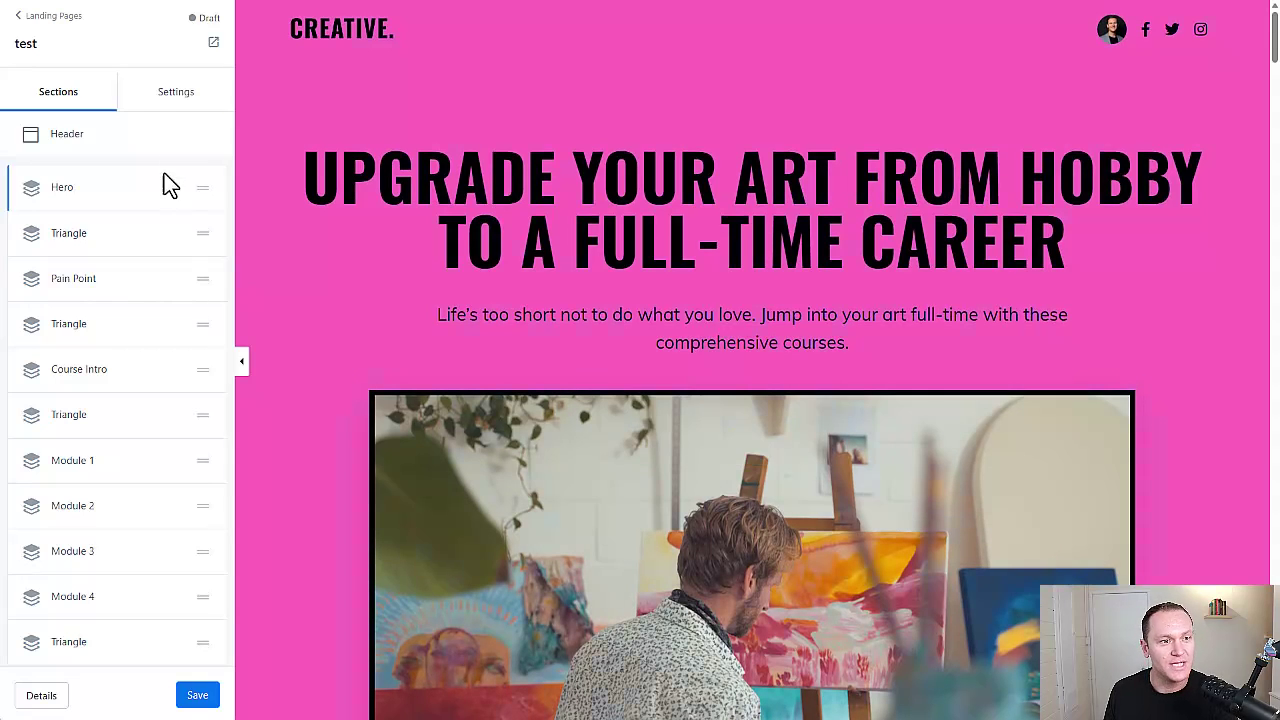
pyautogui.click(175, 100)
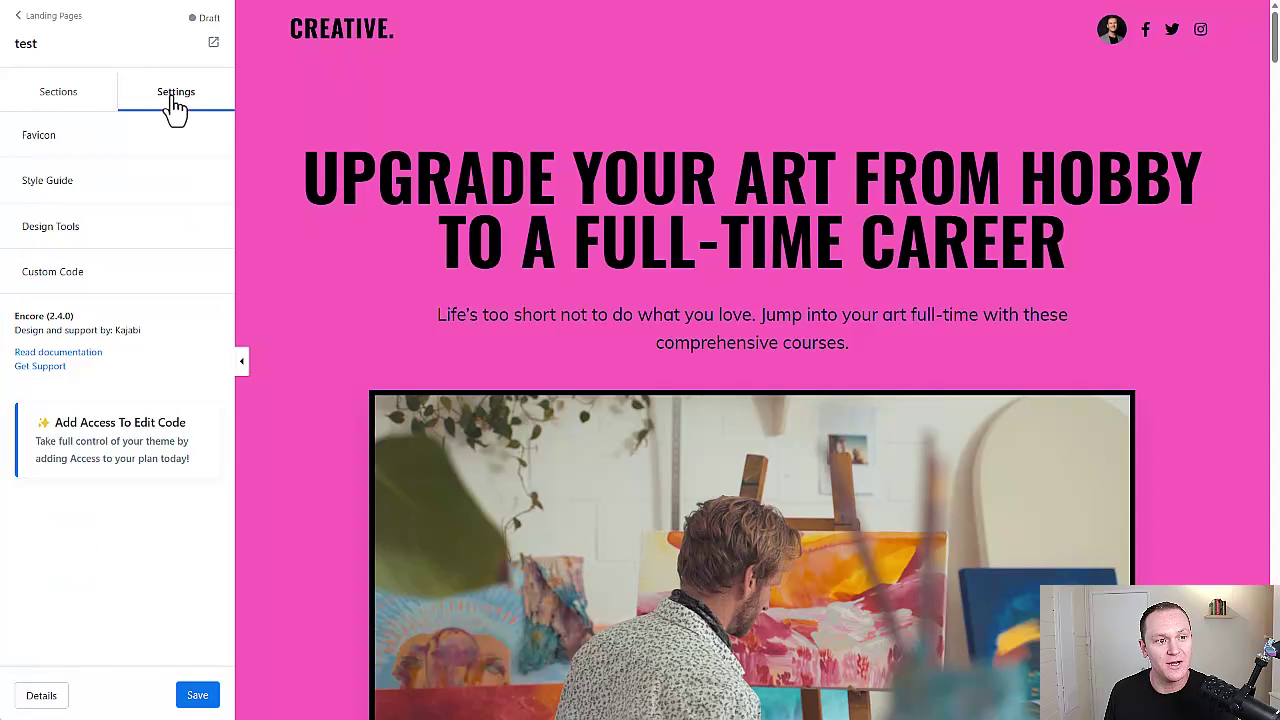
pyautogui.click(40, 185)
pyautogui.scroll(-5, 45, 190)
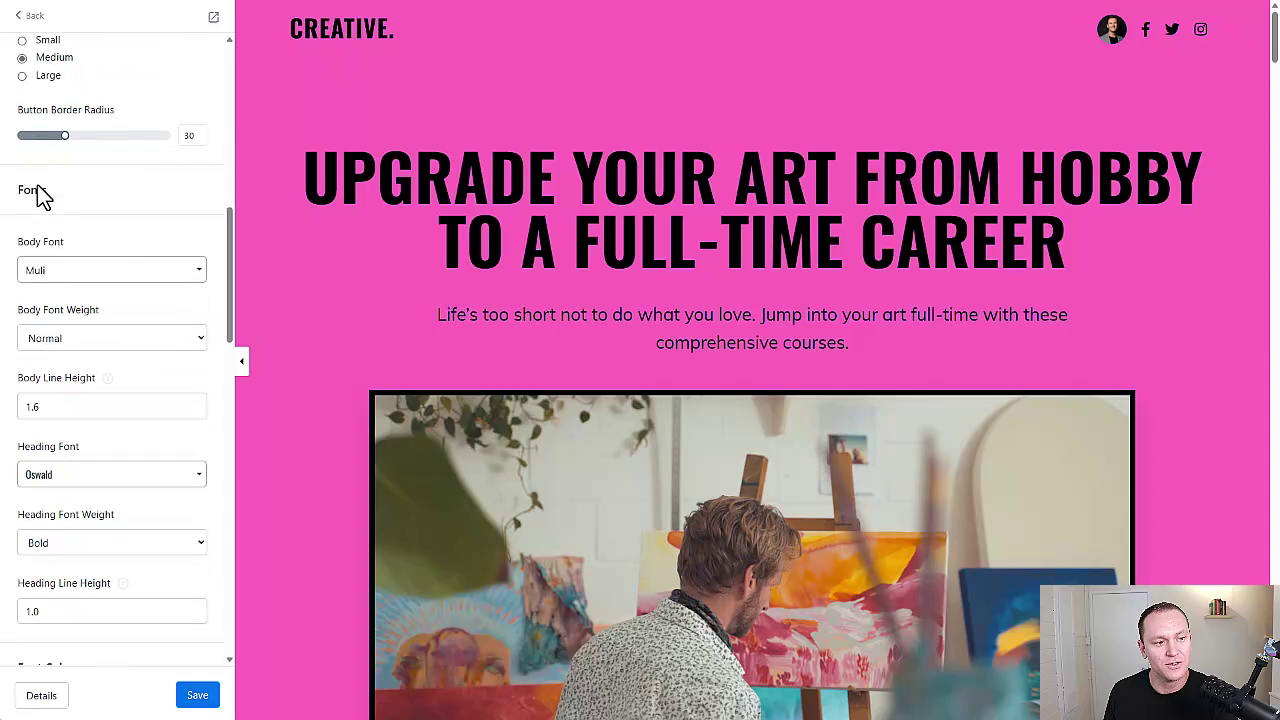
# Search 'pop' and set the body font to Poppins
pyautogui.click(74, 188)
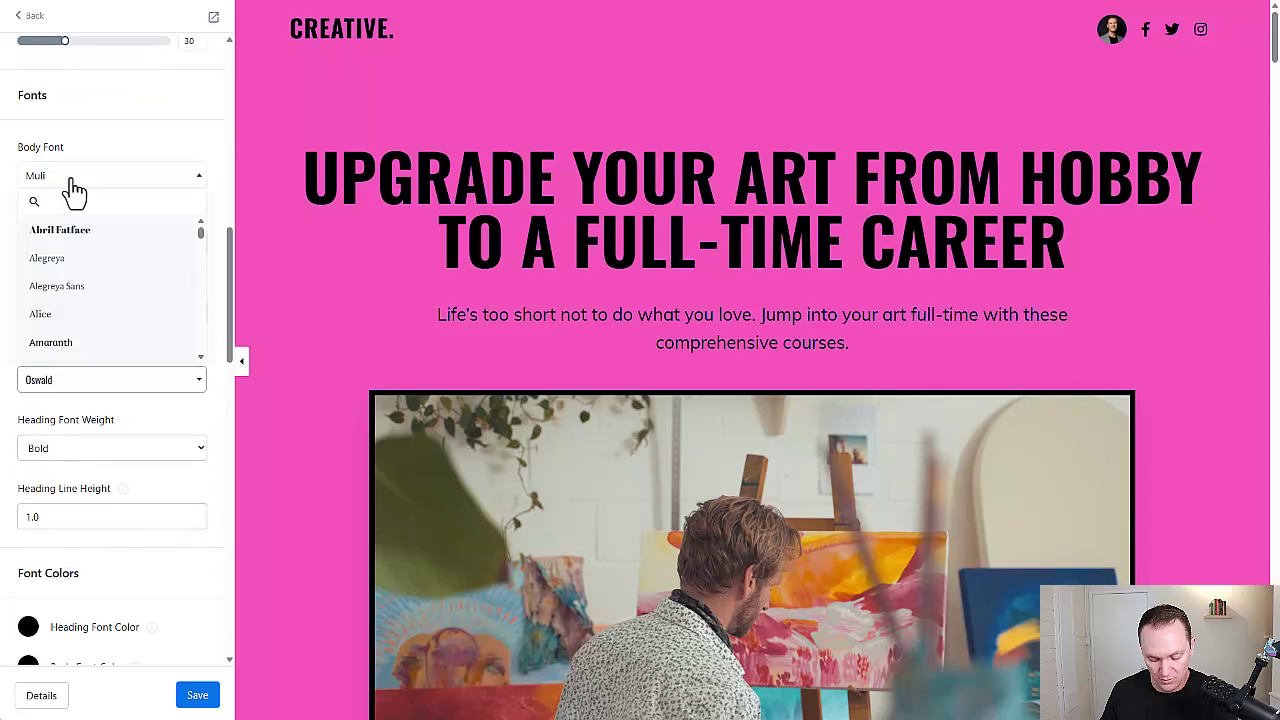
pyautogui.write('popp')
pyautogui.click(101, 247)
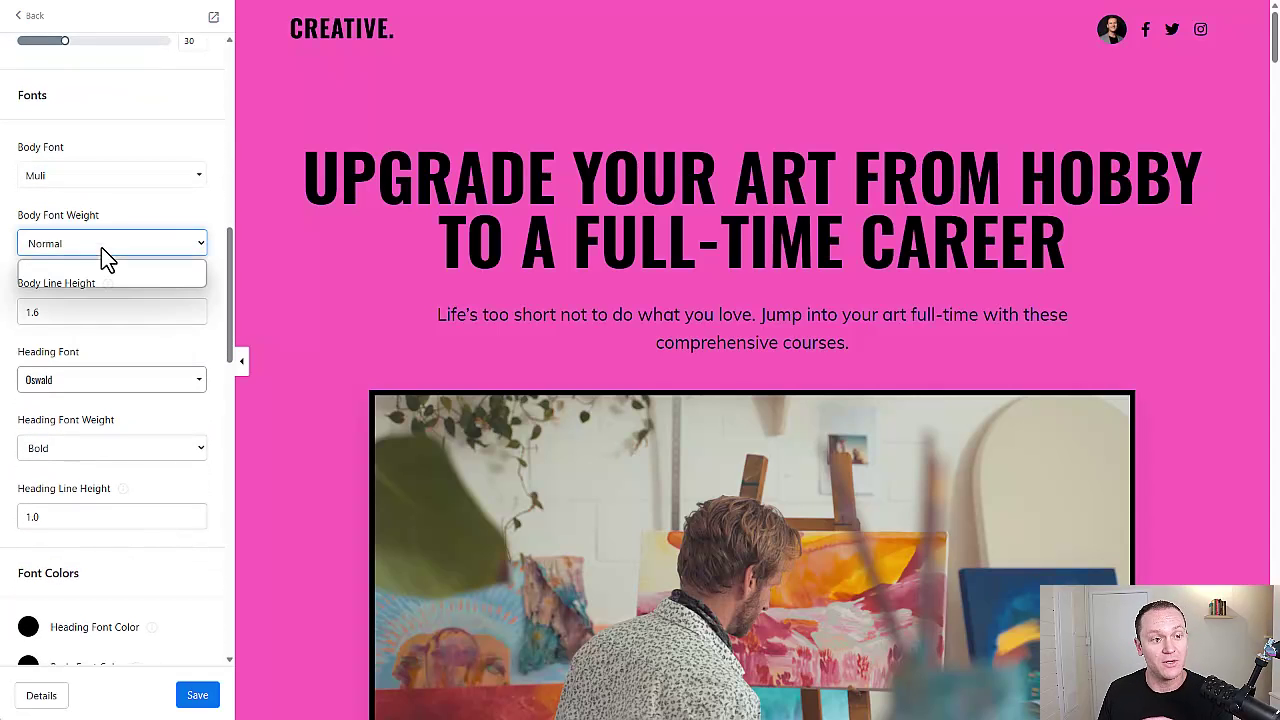
pyautogui.click(106, 182)
pyautogui.write('pop')
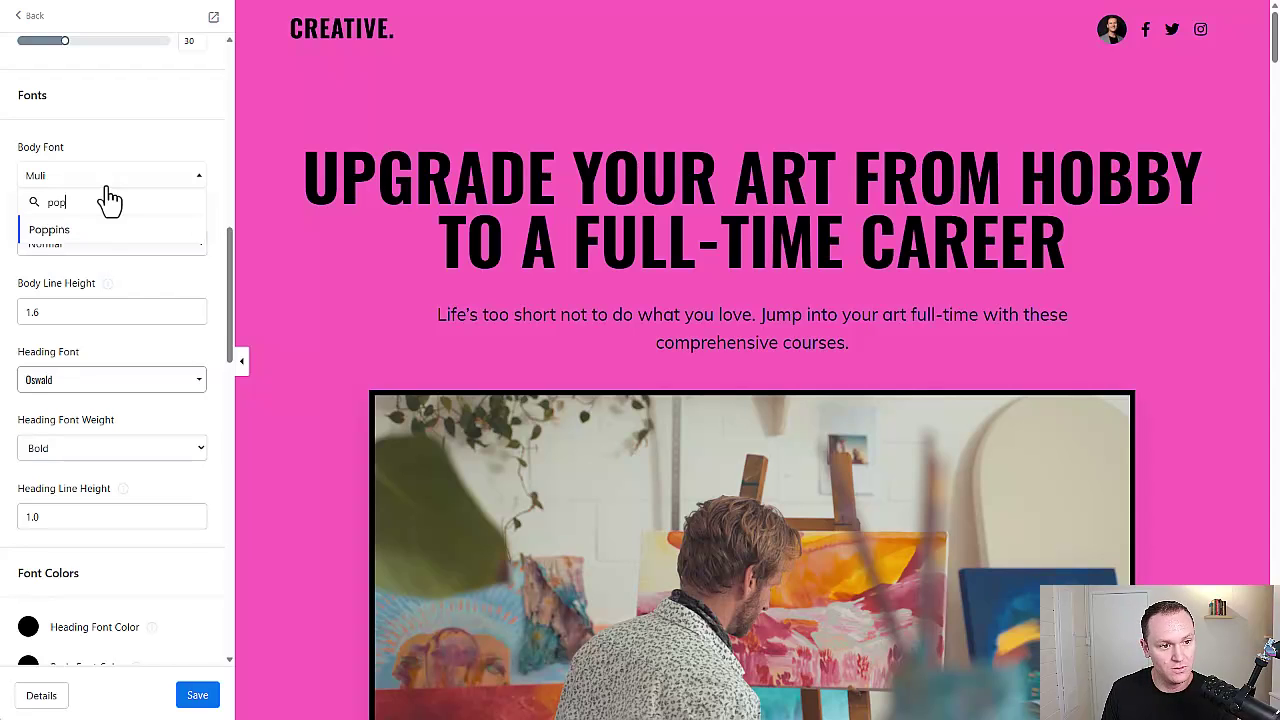
pyautogui.click(112, 238)
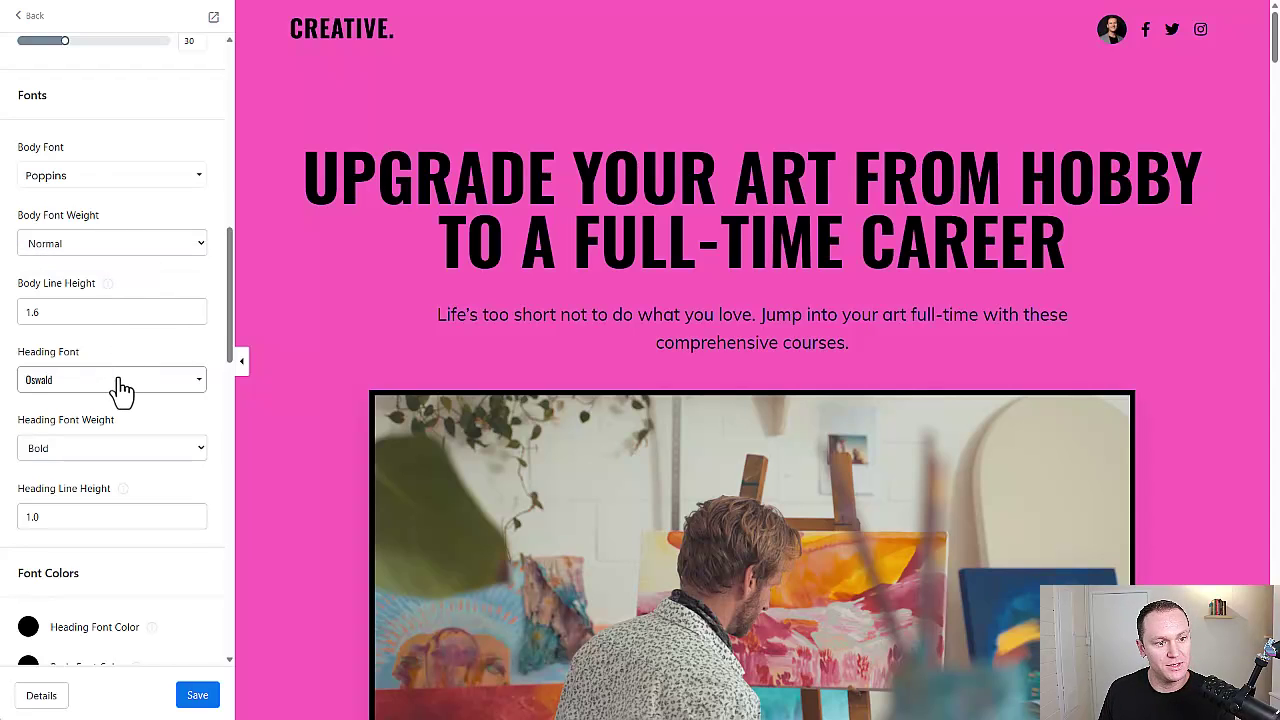
# Search 'pop' and set the heading font to Poppins
pyautogui.click(120, 387)
pyautogui.write('pop')
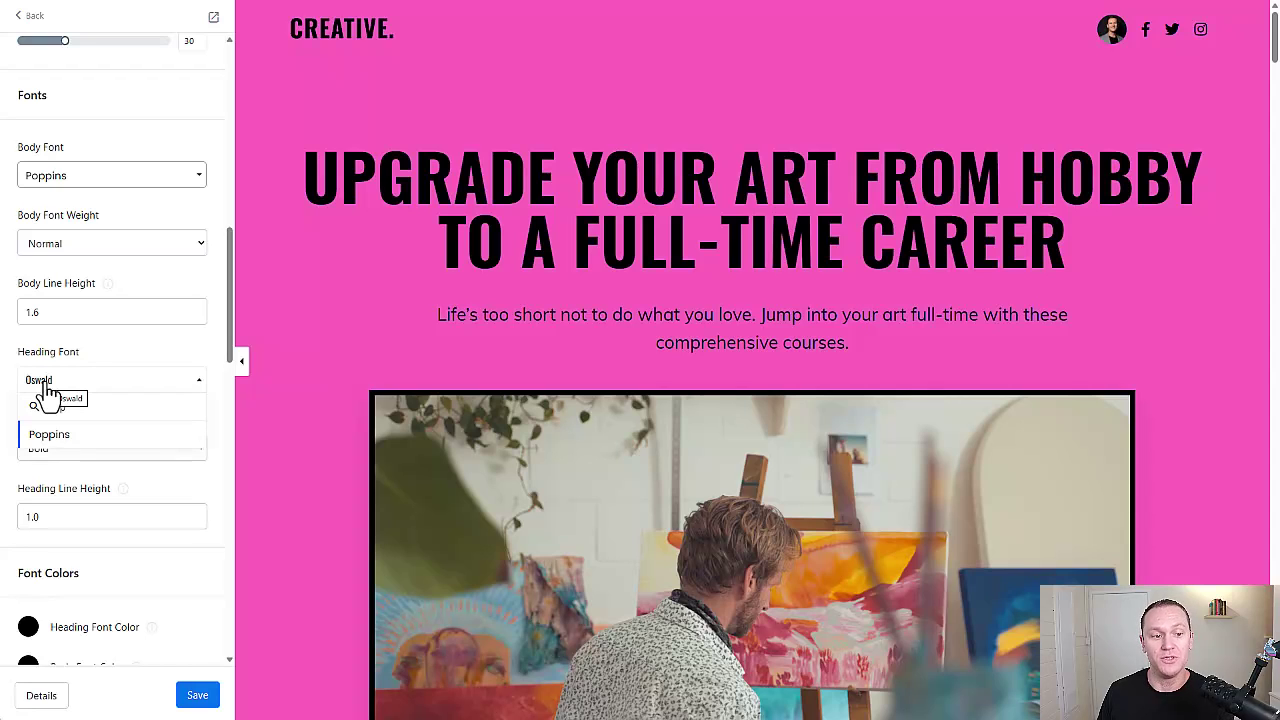
pyautogui.write('pop')
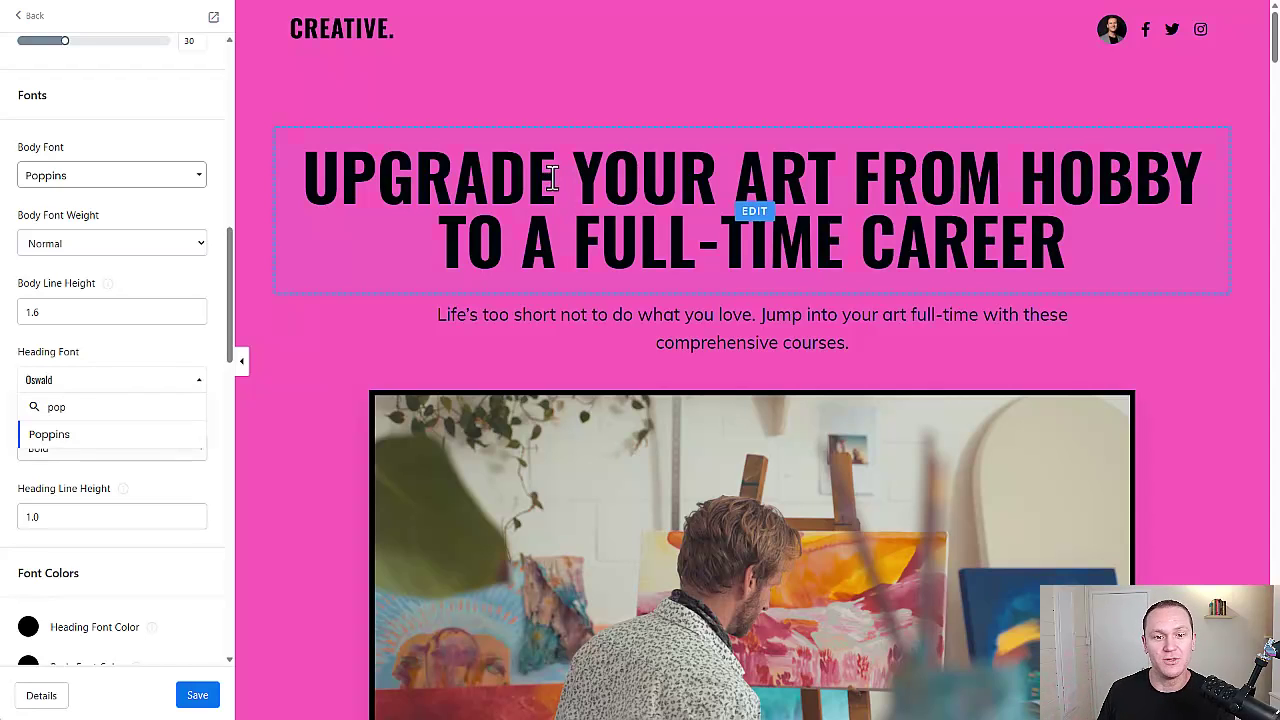
pyautogui.click(92, 434)
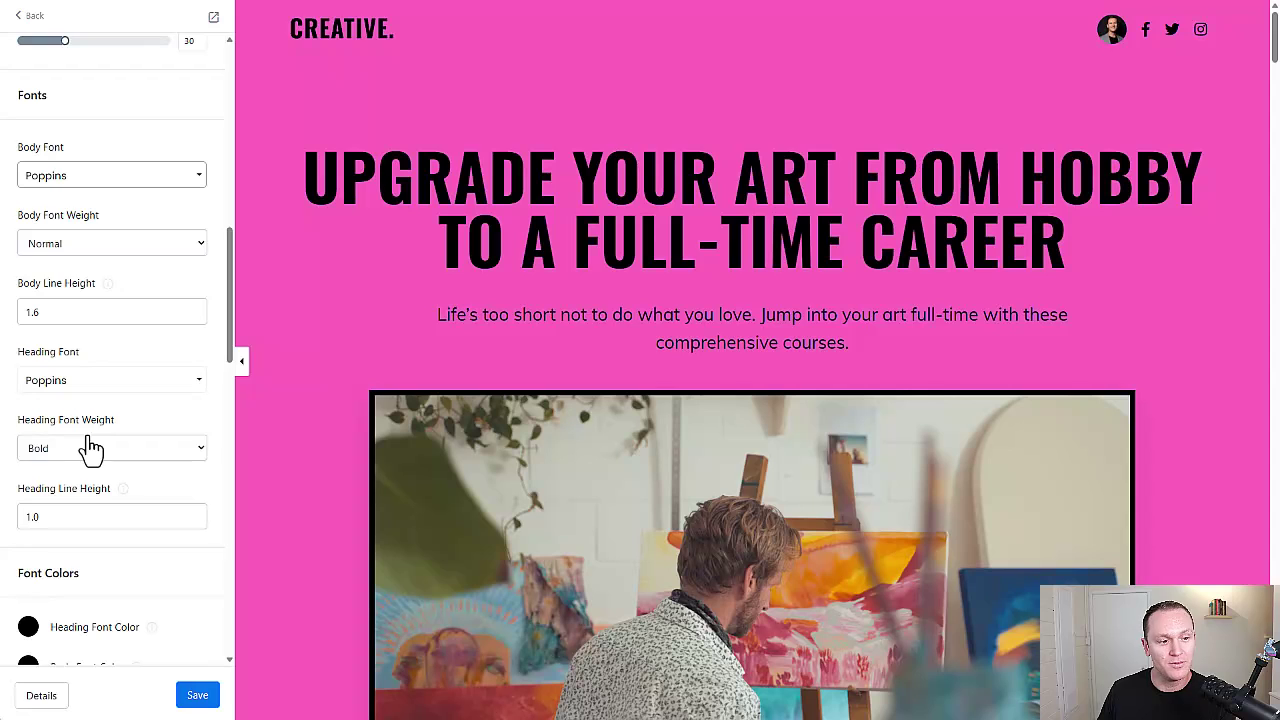
# Save the Poppins fonts and narrow the hero headline width to 10 columns
pyautogui.click(192, 692)
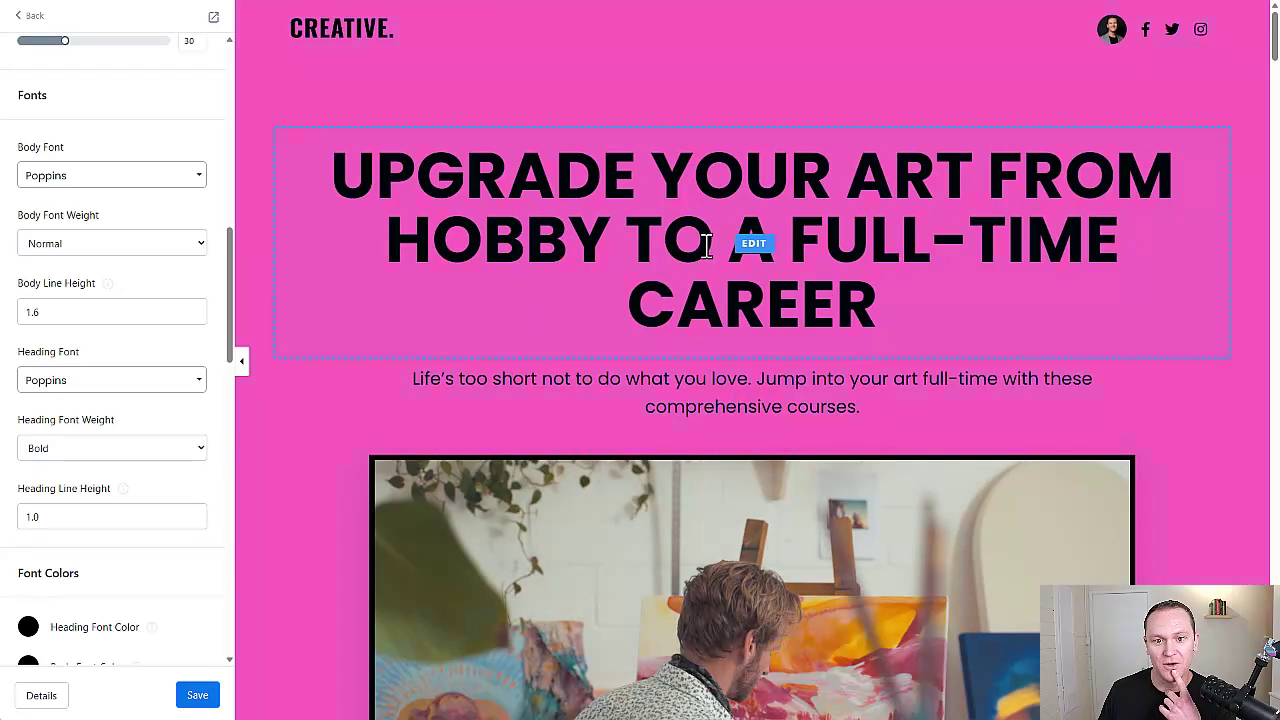
pyautogui.click(745, 242)
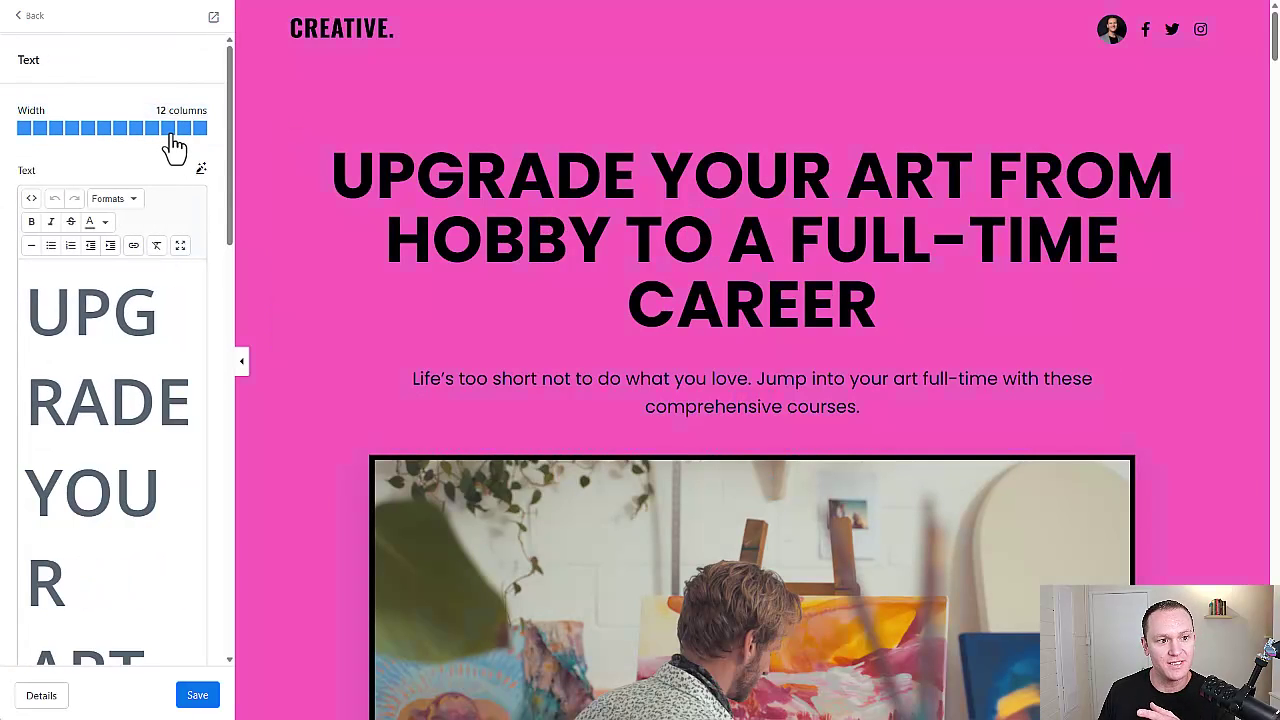
pyautogui.click(170, 130)
pyautogui.scroll(-3, 347, 177)
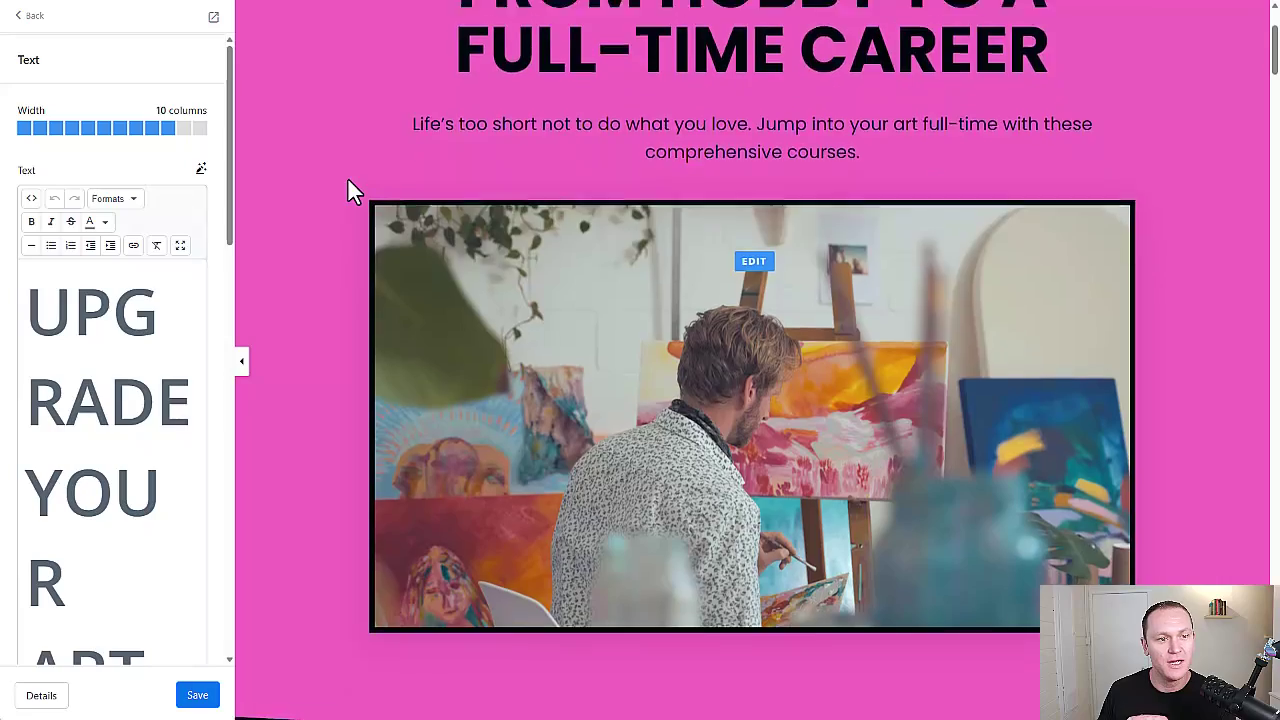
pyautogui.scroll(-8, 347, 177)
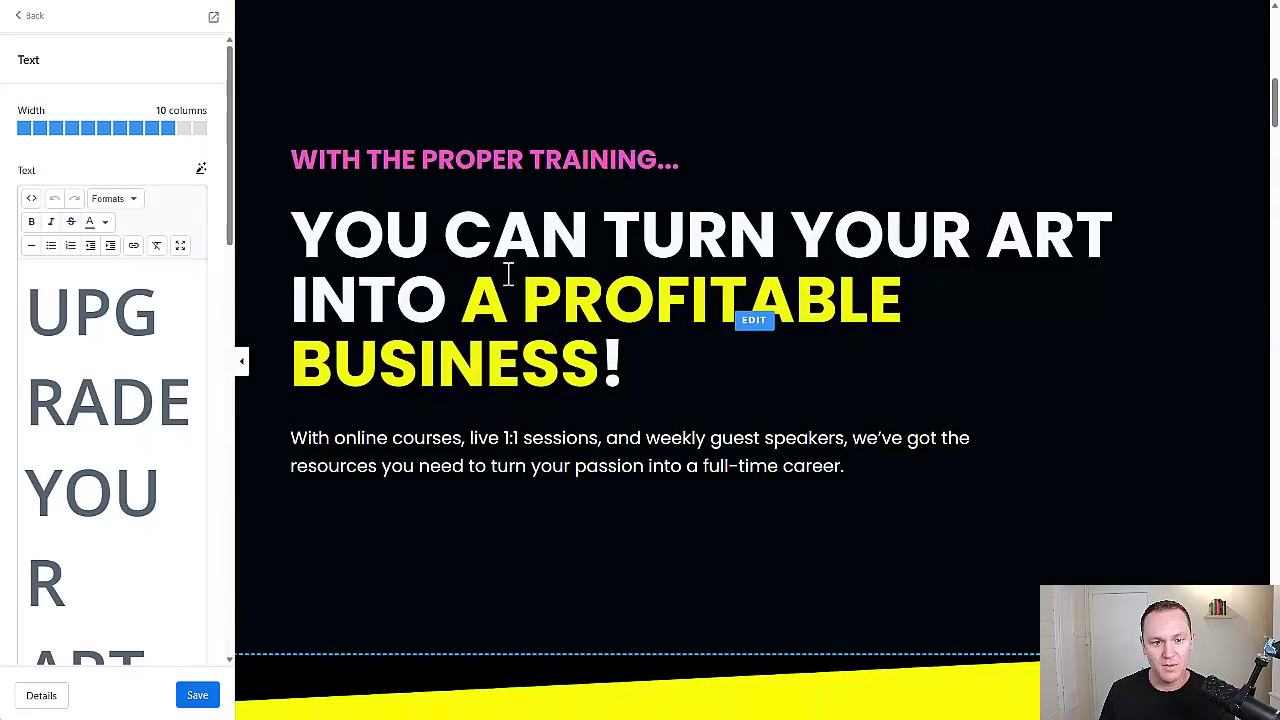
pyautogui.scroll(-4, 595, 323)
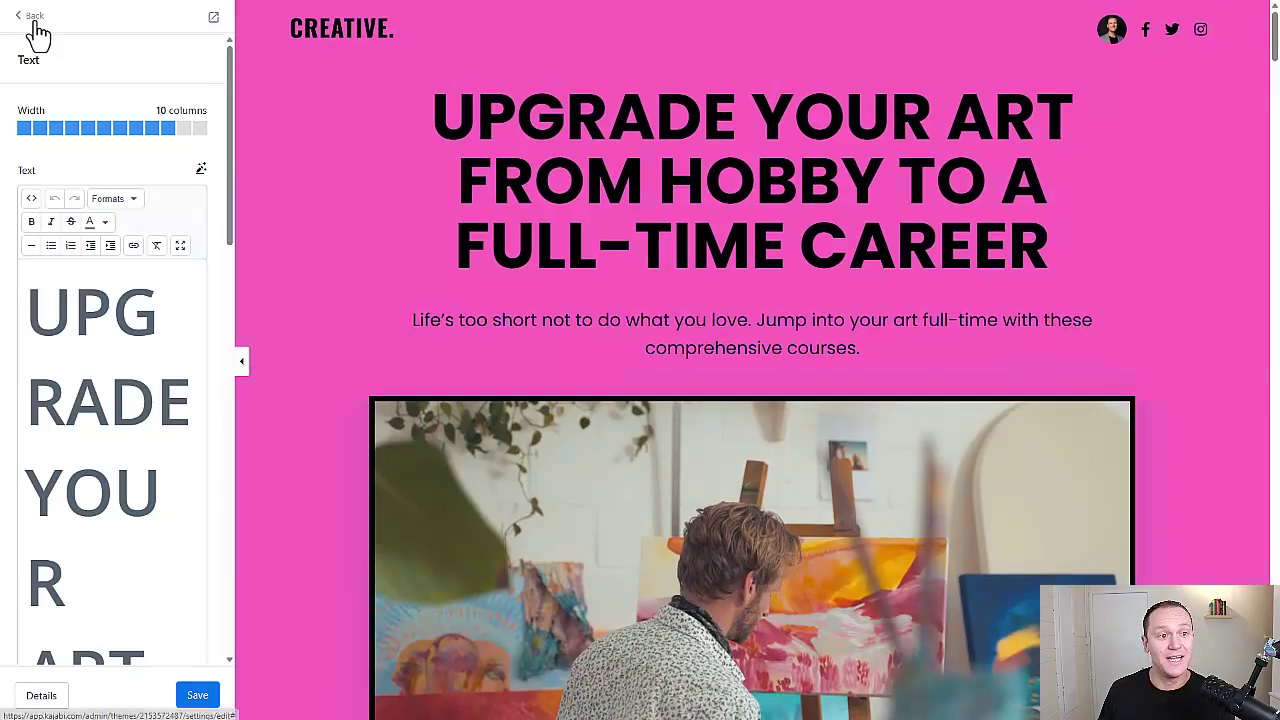
pyautogui.click(36, 17)
# Reopen the test page's Style Guide from page settings, review the fonts, and save the page
pyautogui.click(34, 17)
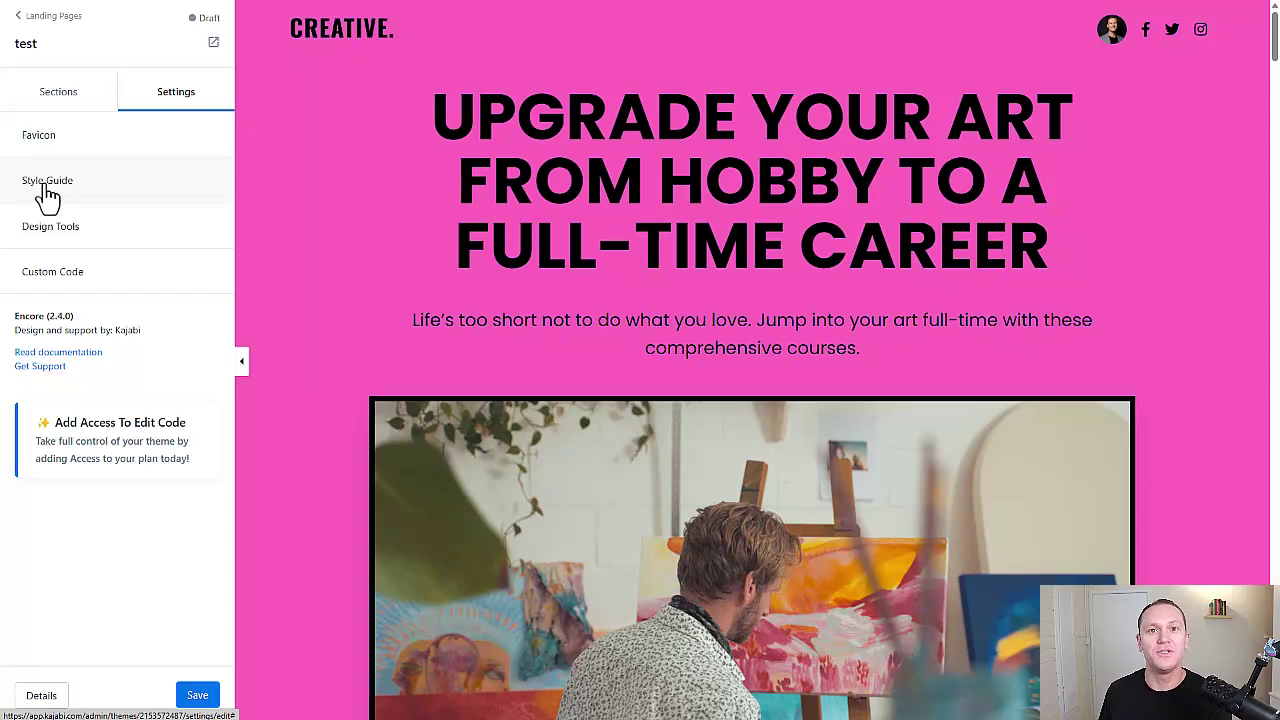
pyautogui.click(47, 185)
pyautogui.scroll(-8, 45, 190)
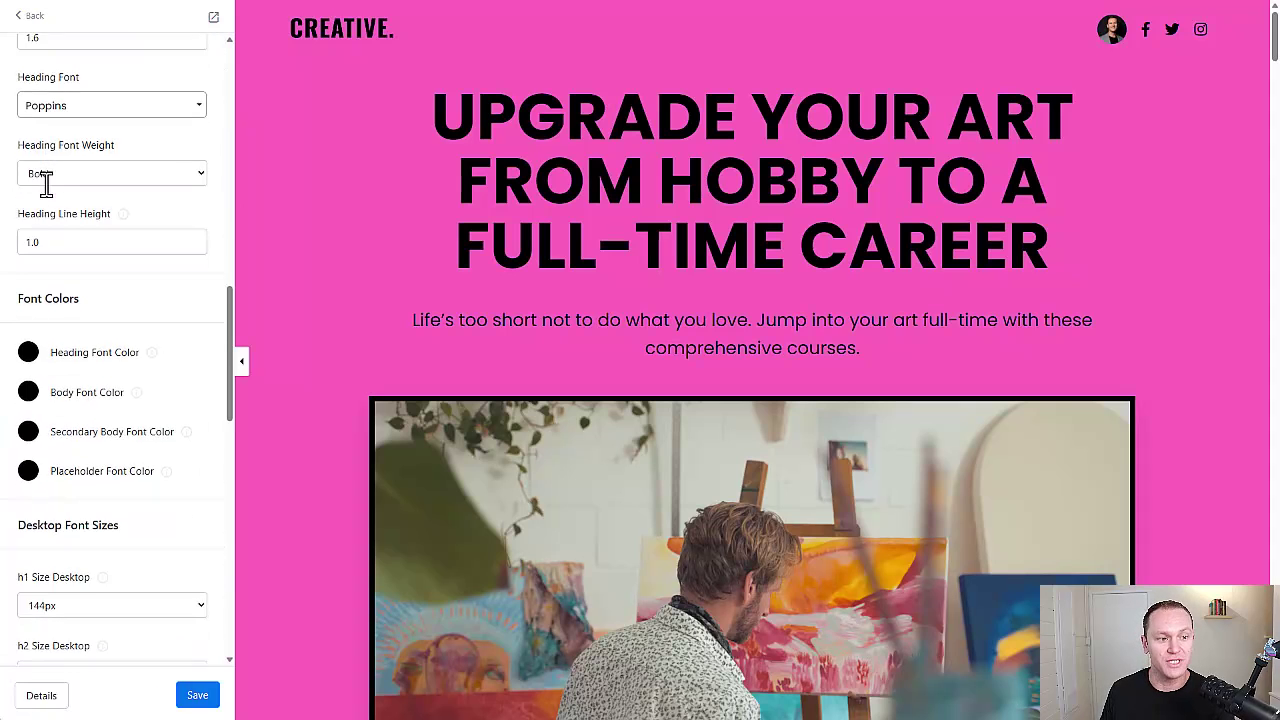
pyautogui.scroll(7, 45, 190)
pyautogui.scroll(1, 45, 197)
pyautogui.click(192, 695)
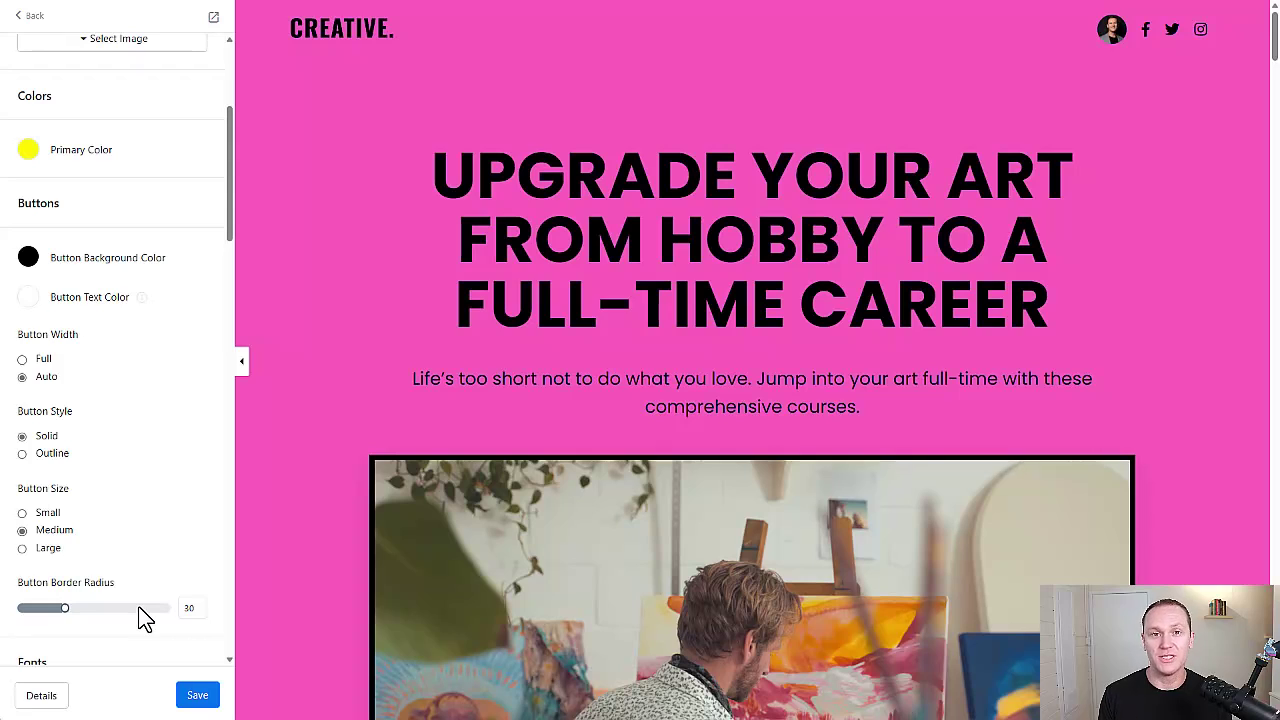
pyautogui.scroll(3, 112, 378)
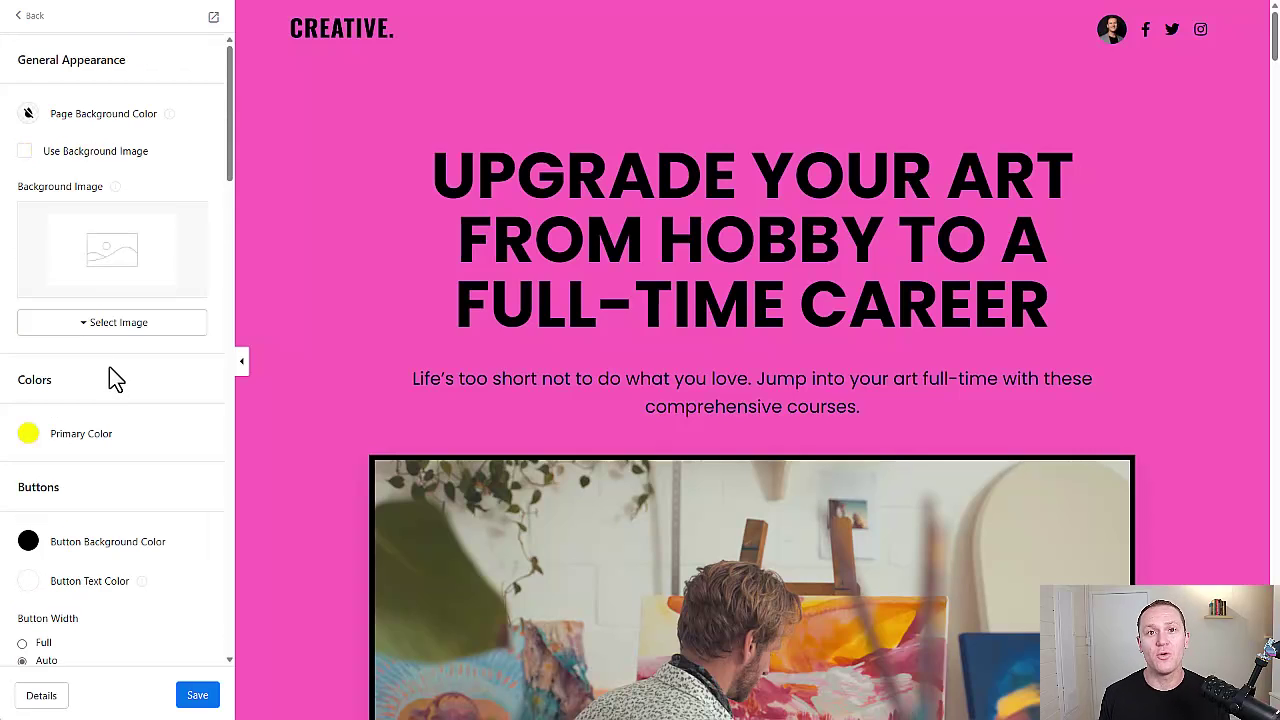